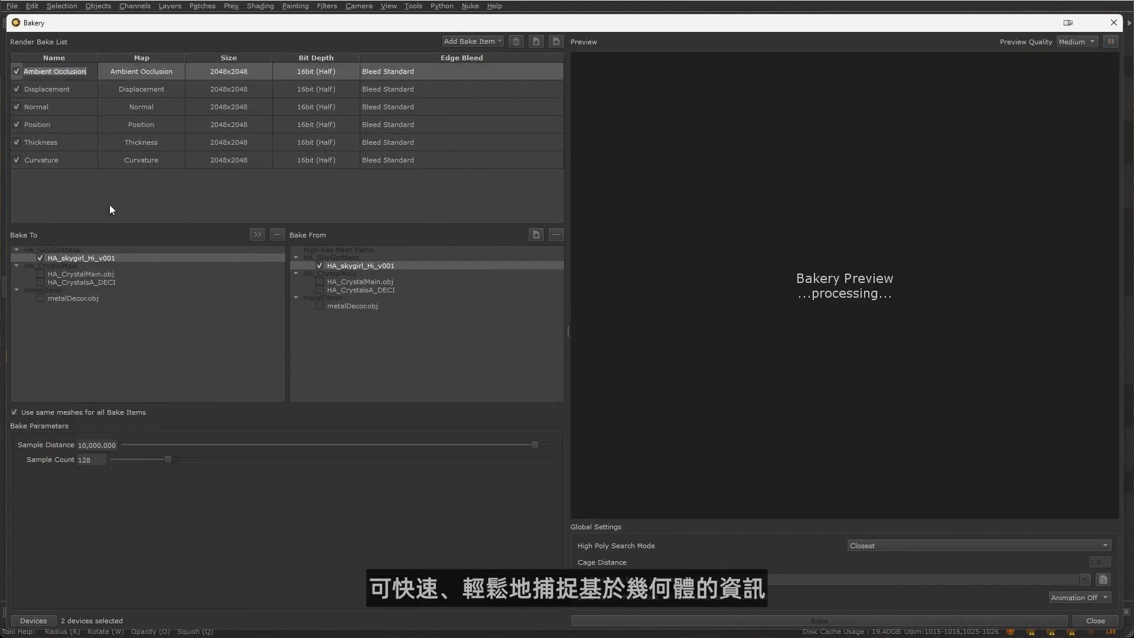
# Raise the Curvature bake item's Multiplier to about 27 and bake all the listed maps
pyautogui.press('Down')
pyautogui.press('Down')
pyautogui.press('Down')
pyautogui.press('Down')
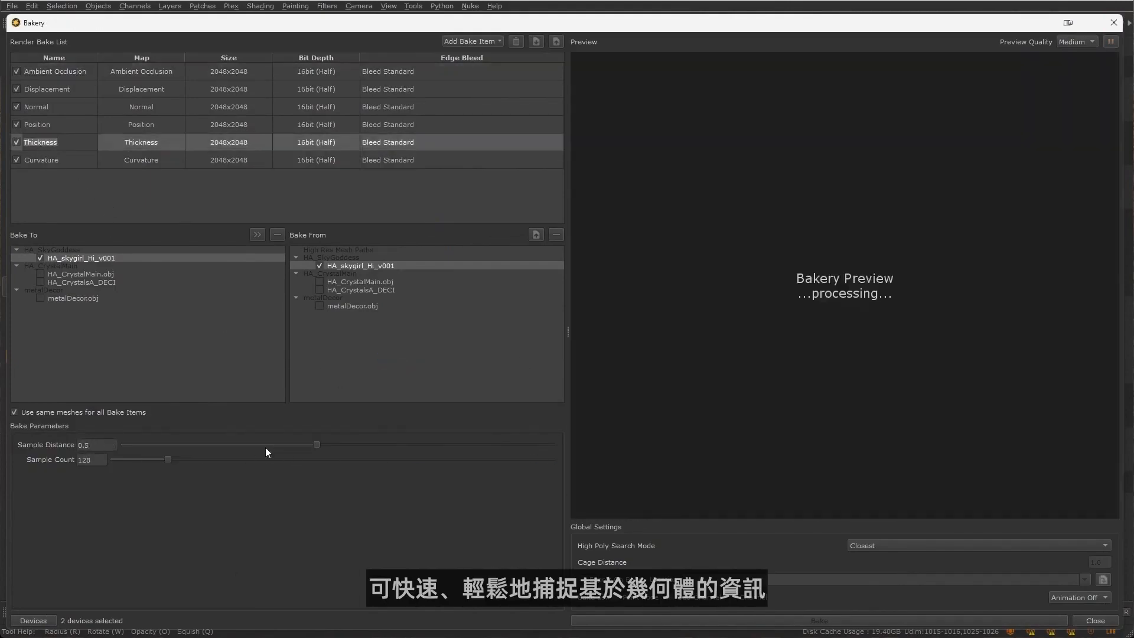
pyautogui.press('Down')
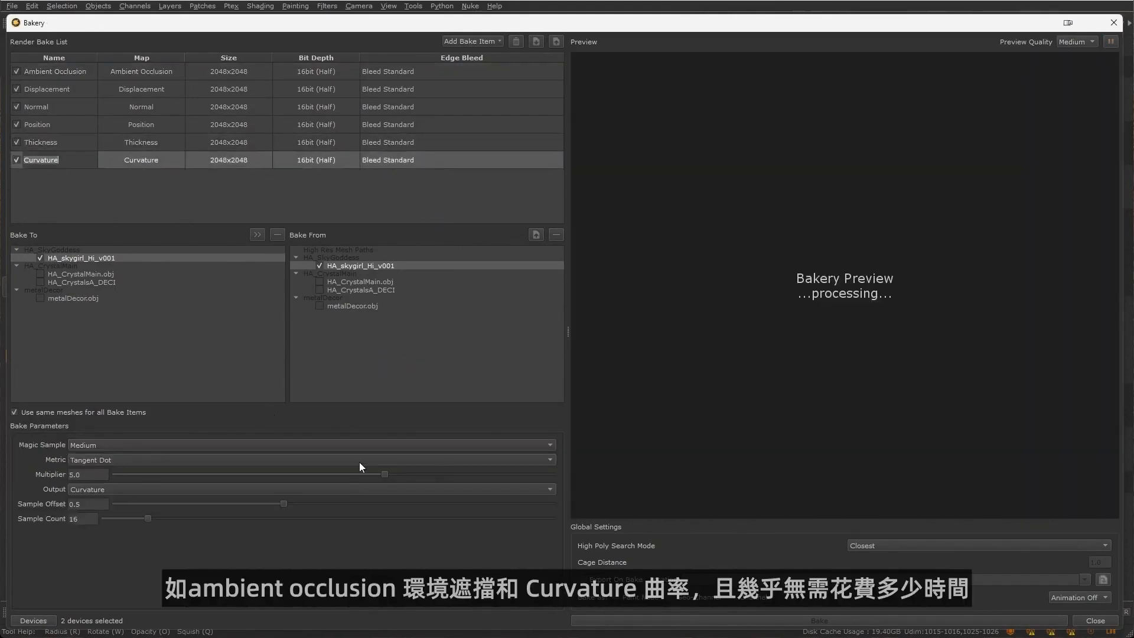
pyautogui.moveTo(386, 474); pyautogui.dragTo(437, 474)
pyautogui.click(927, 621)
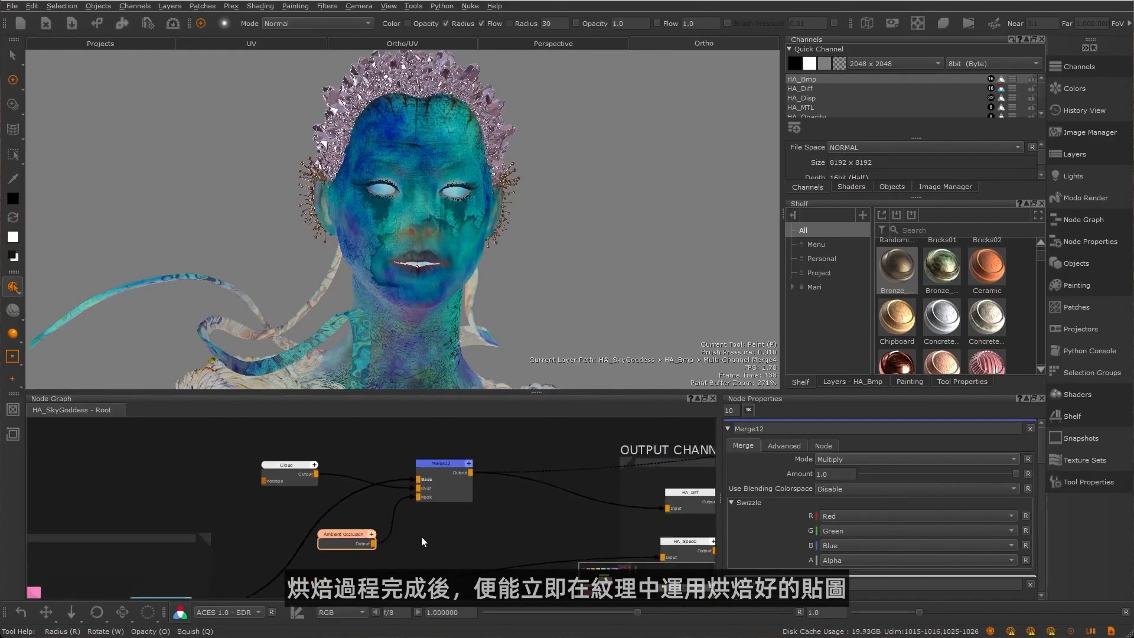
# Insert an Invert node between the Ambient Occlusion node and Merge12's mask input, and add a Levels node
pyautogui.press('Tab')
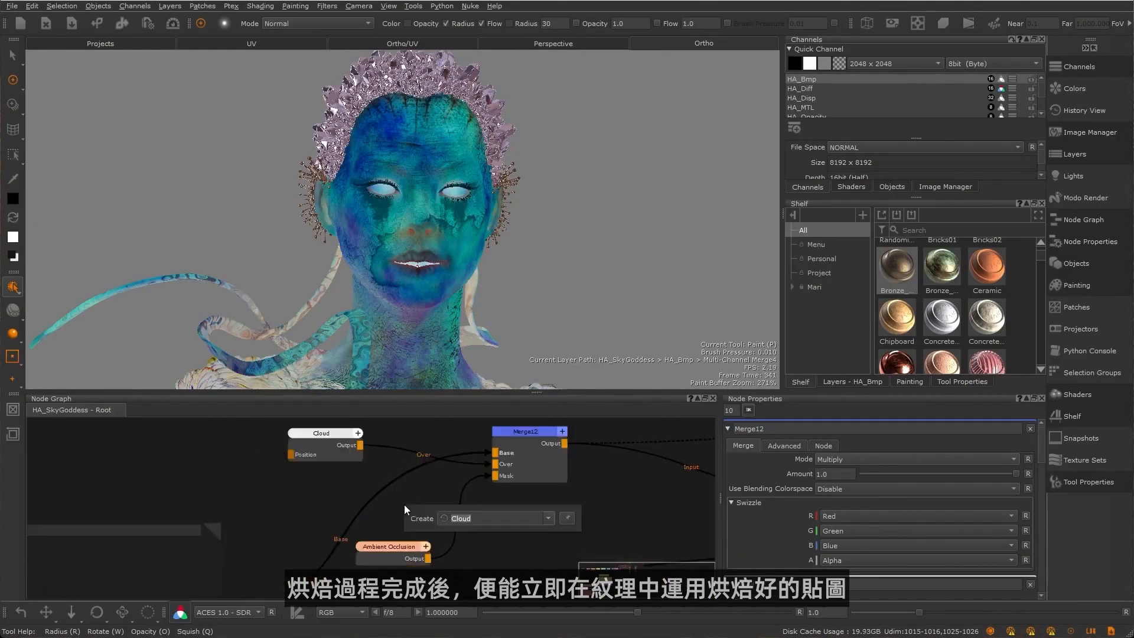
pyautogui.press('Escape')
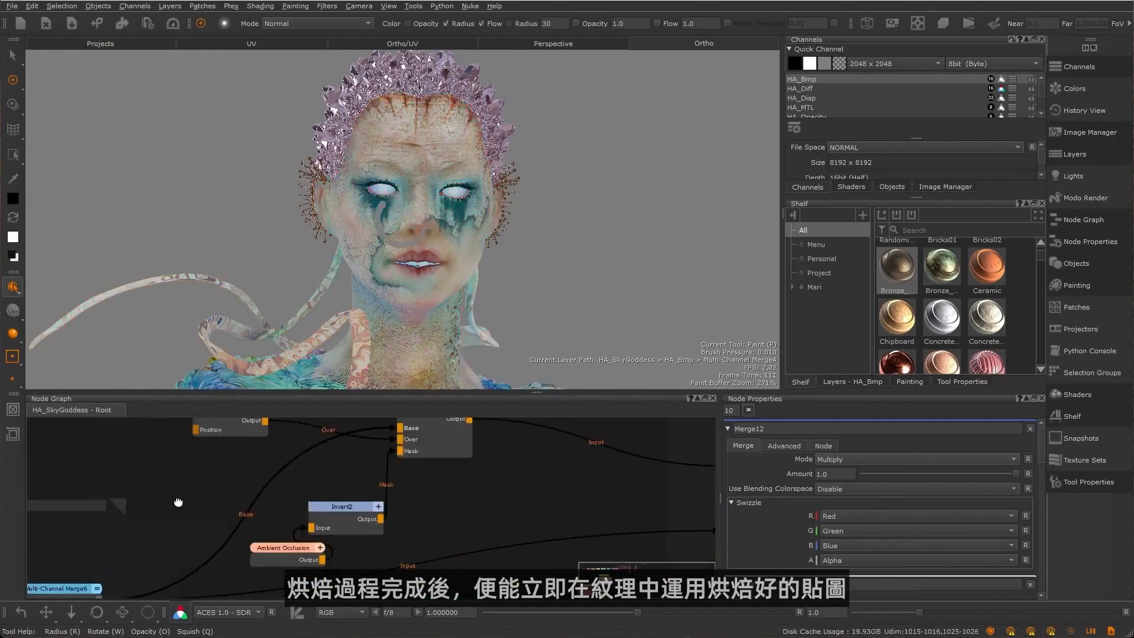
pyautogui.press('Tab')
pyautogui.write('levels')
pyautogui.press('Return')
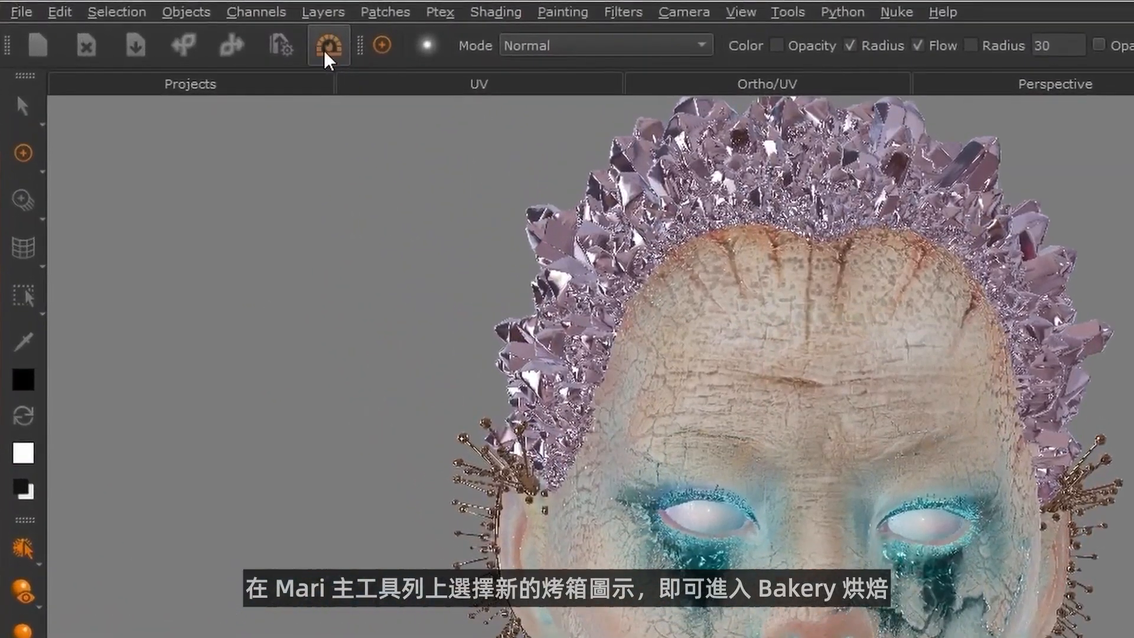
# Open the Bakery window and display the bake item types that can be added
pyautogui.click(181, 14)
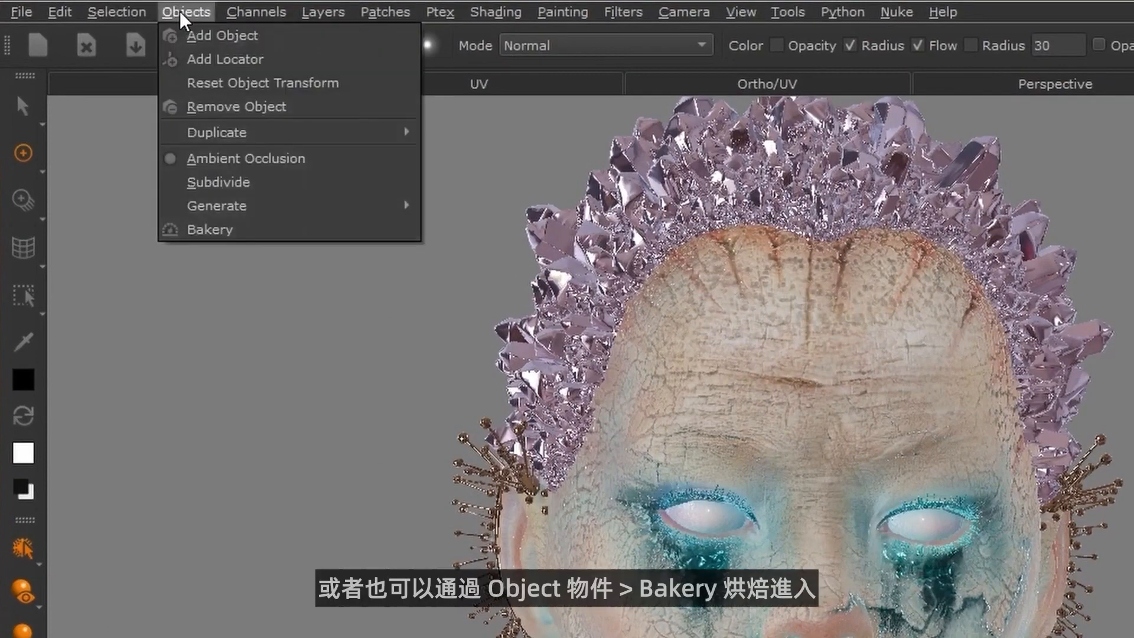
pyautogui.click(232, 230)
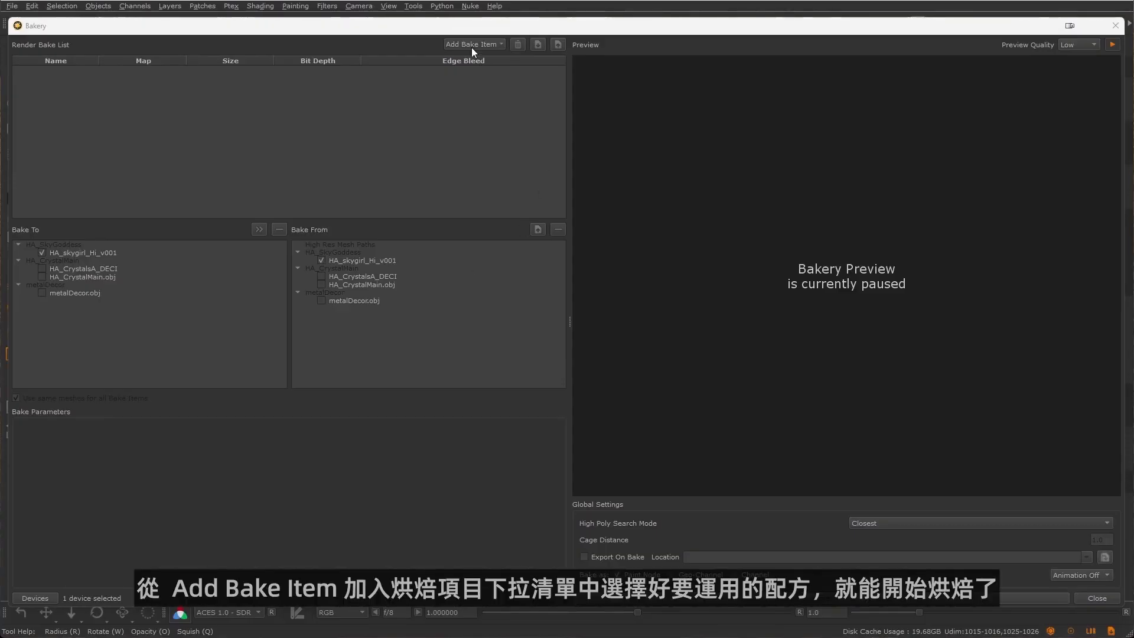
pyautogui.click(472, 46)
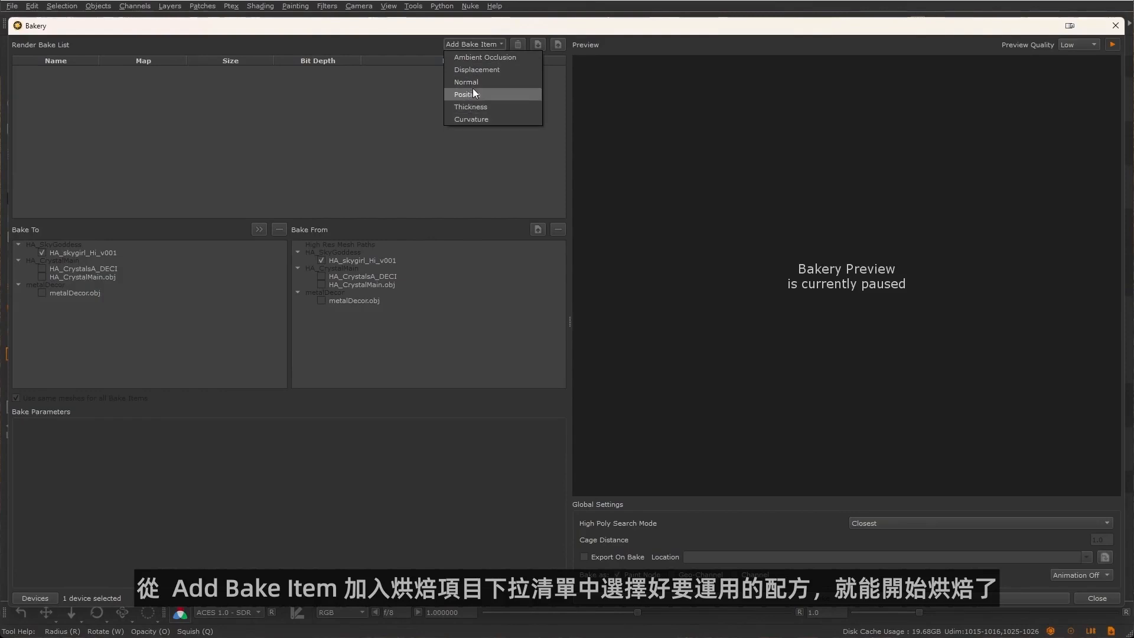
pyautogui.click(472, 57)
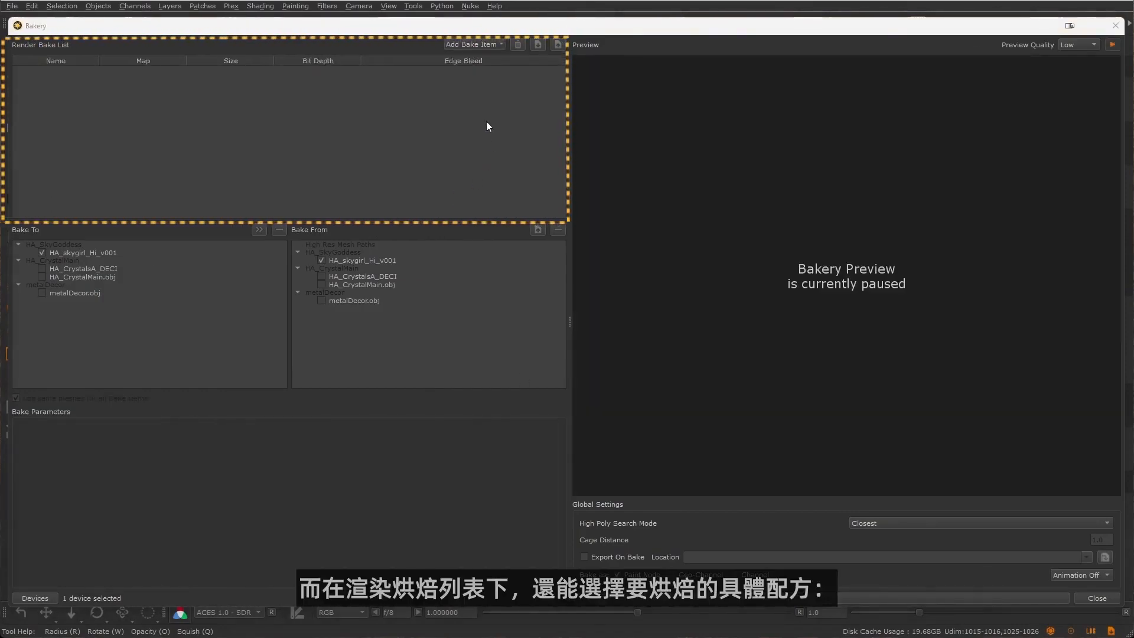
# Add Ambient Occlusion, Curvature, Thickness, Position, Normal and Displacement bake items to the render bake list
pyautogui.click(465, 43)
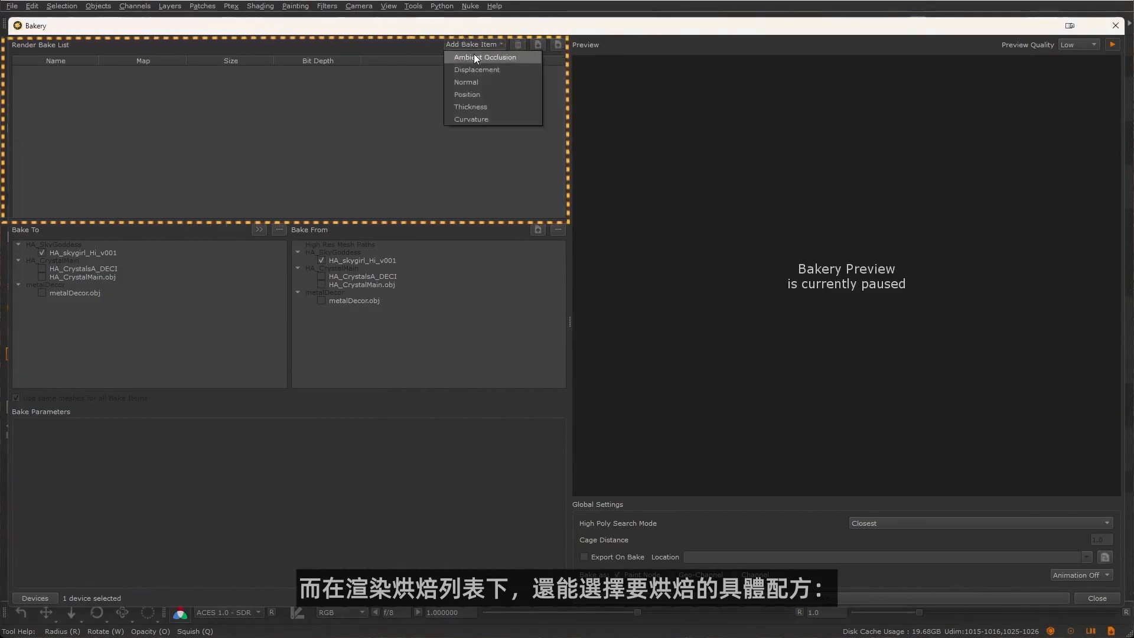
pyautogui.click(473, 57)
pyautogui.click(469, 44)
pyautogui.click(471, 120)
pyautogui.click(465, 45)
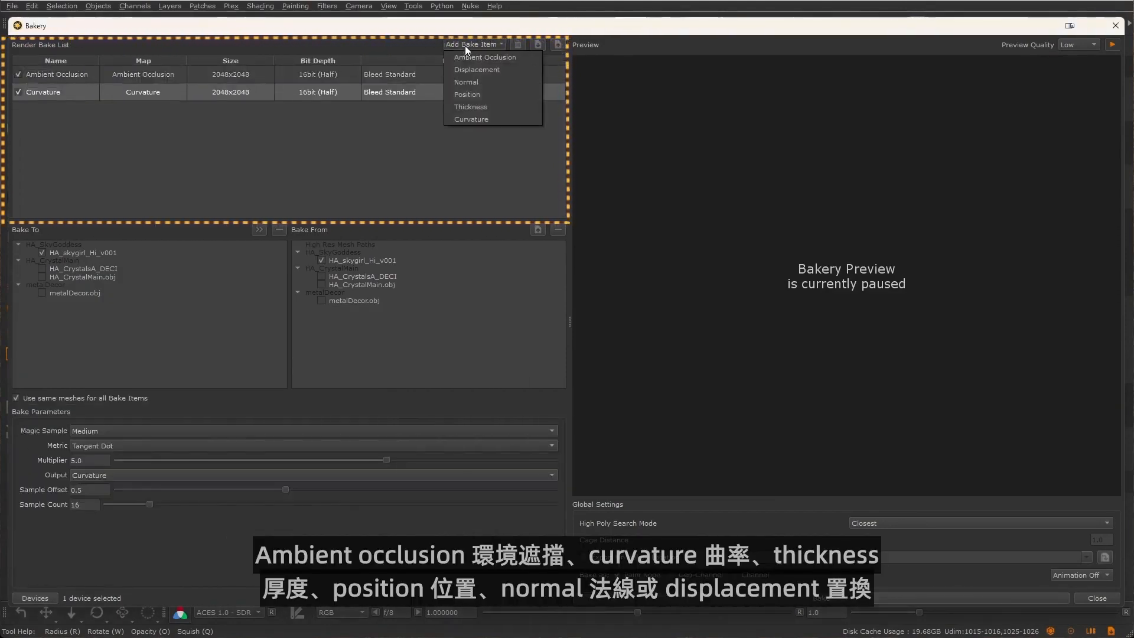
pyautogui.click(471, 107)
pyautogui.click(464, 44)
pyautogui.click(467, 95)
pyautogui.click(470, 45)
pyautogui.click(470, 81)
pyautogui.click(473, 44)
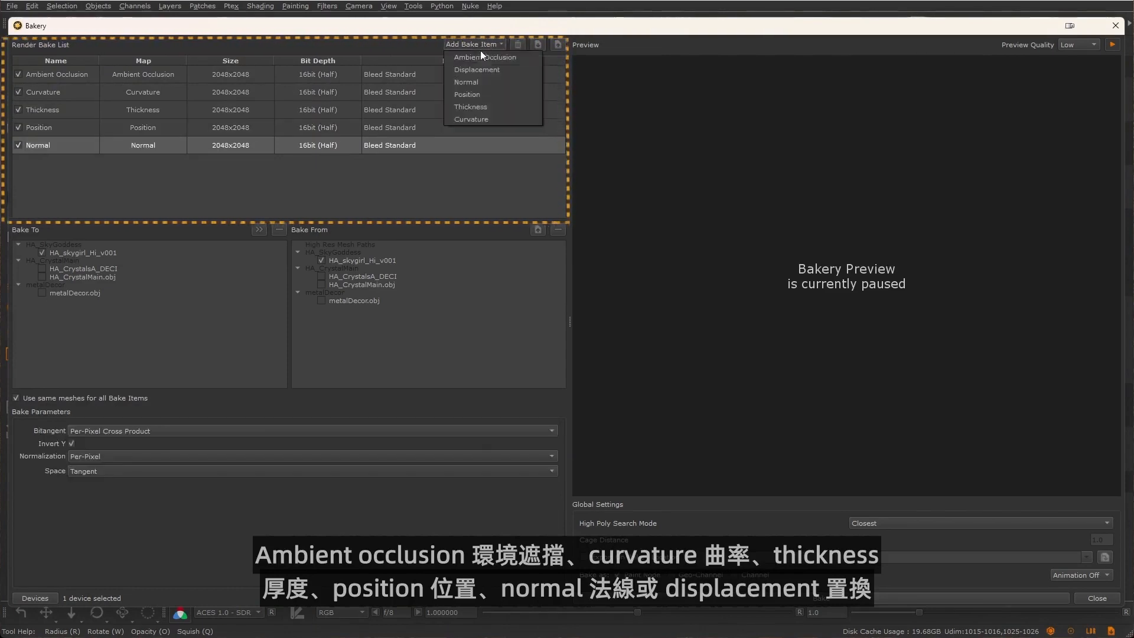
pyautogui.click(477, 69)
# Preview the Ambient Occlusion - FACE and Ambient Occlusion - CROWN bake items one after the other
pyautogui.click(80, 73)
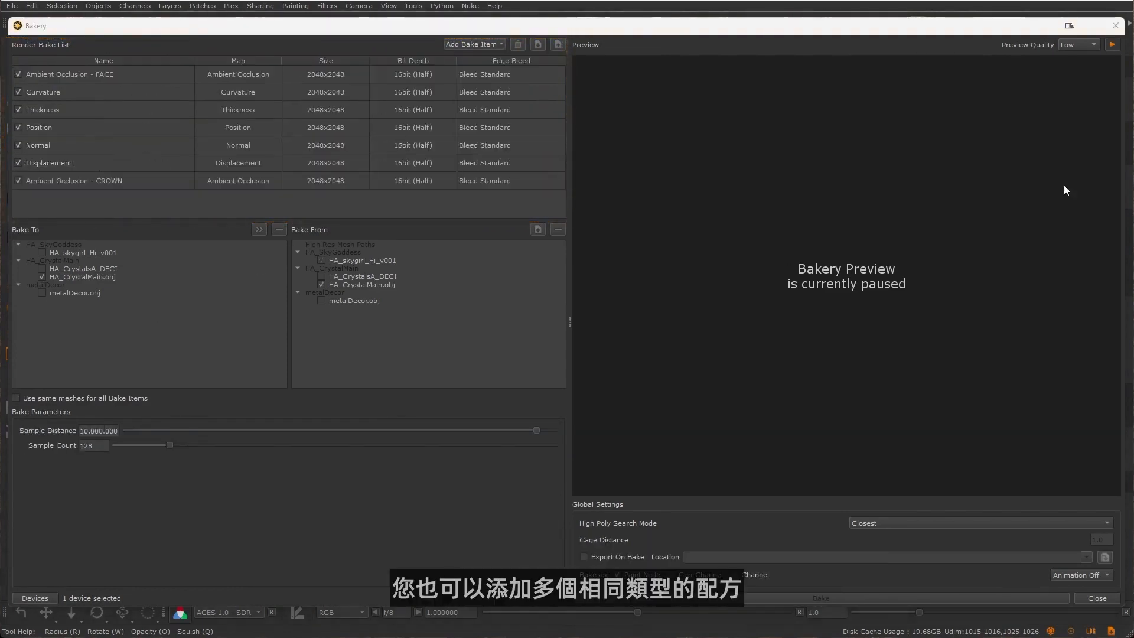
pyautogui.click(77, 74)
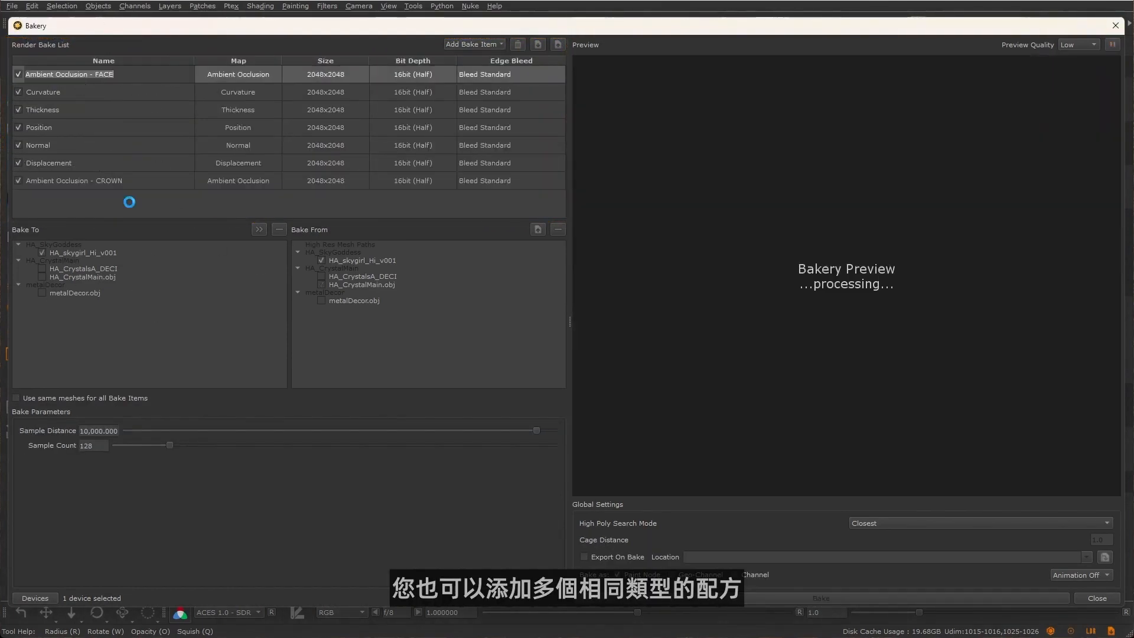
pyautogui.click(122, 181)
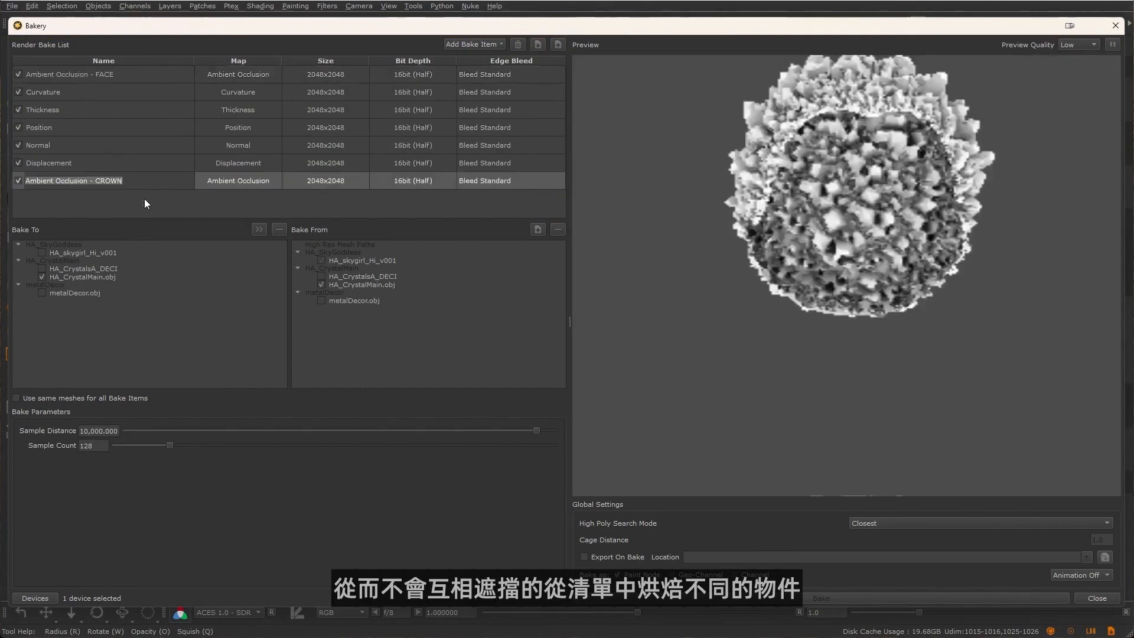
# Batch-set all bake items to size 1024x1024, bit depth 8bit (Byte) and edge bleed Bleed Fast
pyautogui.click(346, 74)
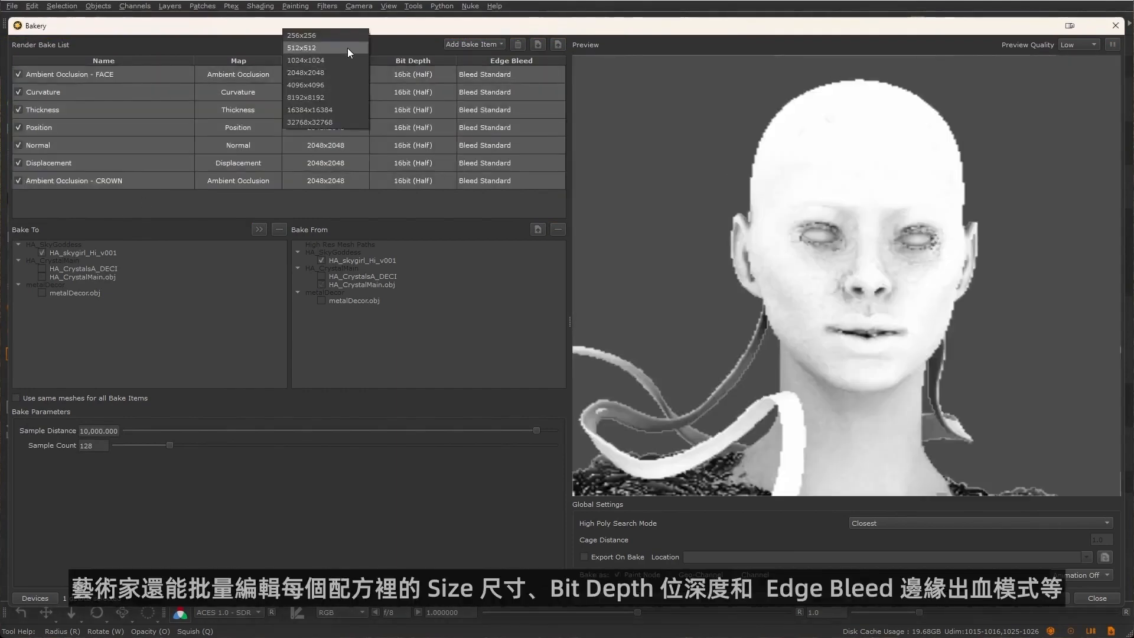
pyautogui.click(347, 61)
pyautogui.click(721, 102)
pyautogui.click(668, 76)
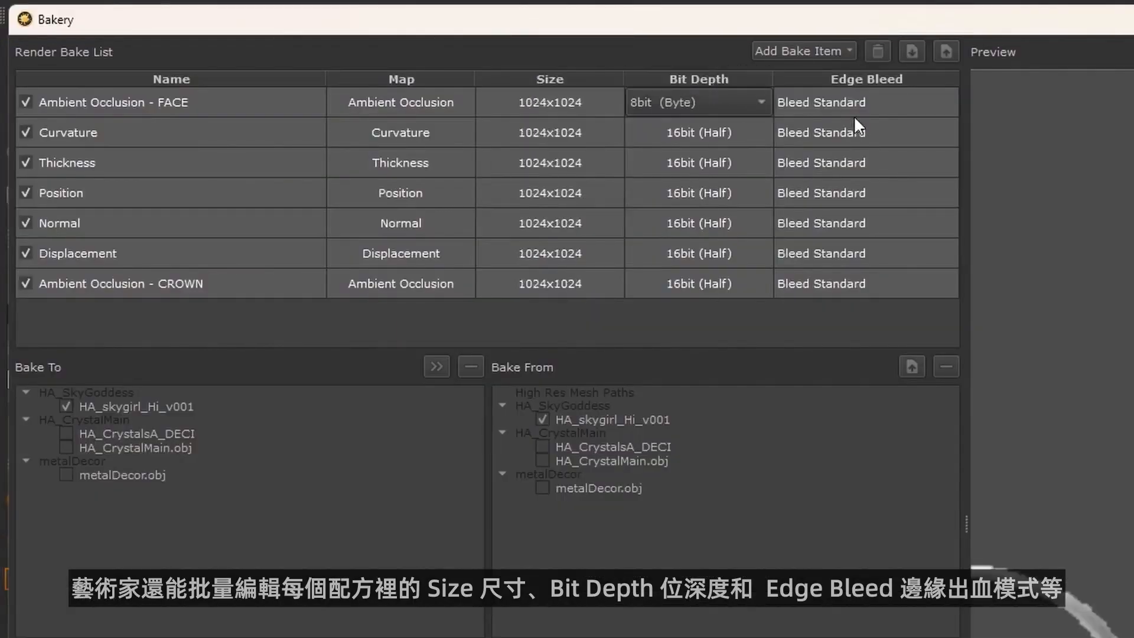
pyautogui.click(881, 105)
pyautogui.click(886, 76)
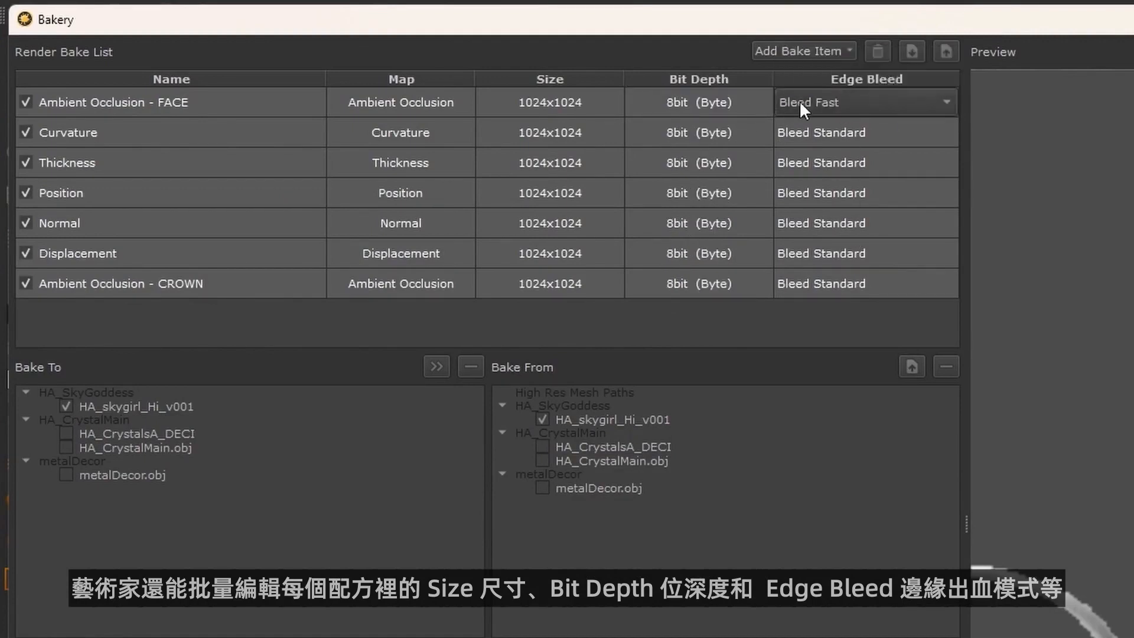
pyautogui.click(745, 103)
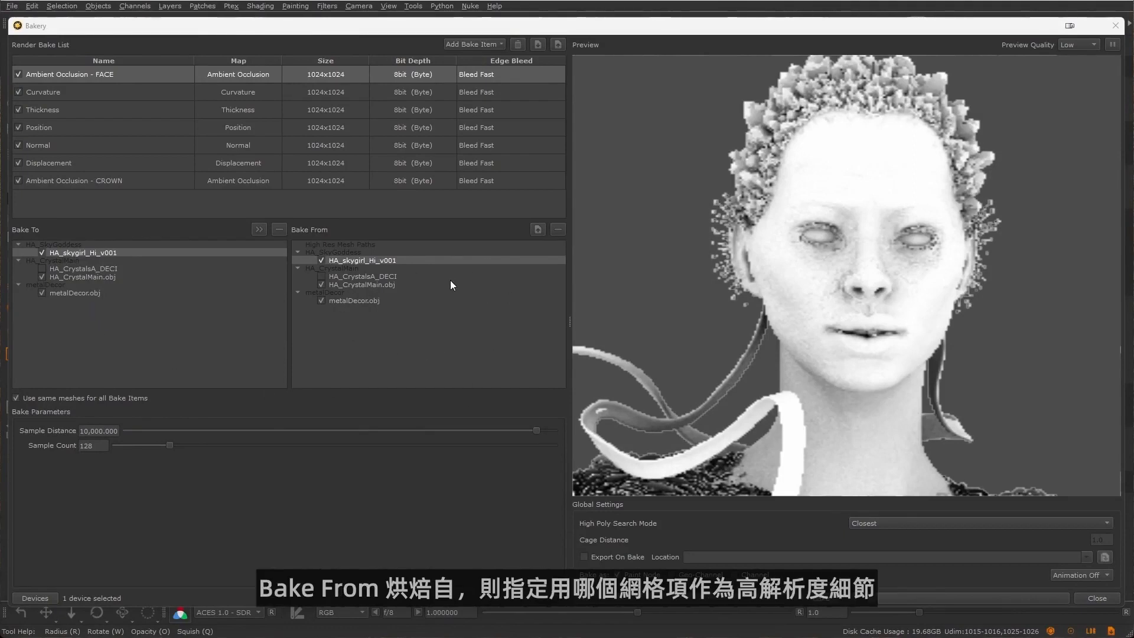
# Open the file selection for adding a high-res mesh to the Bake From list
pyautogui.click(538, 232)
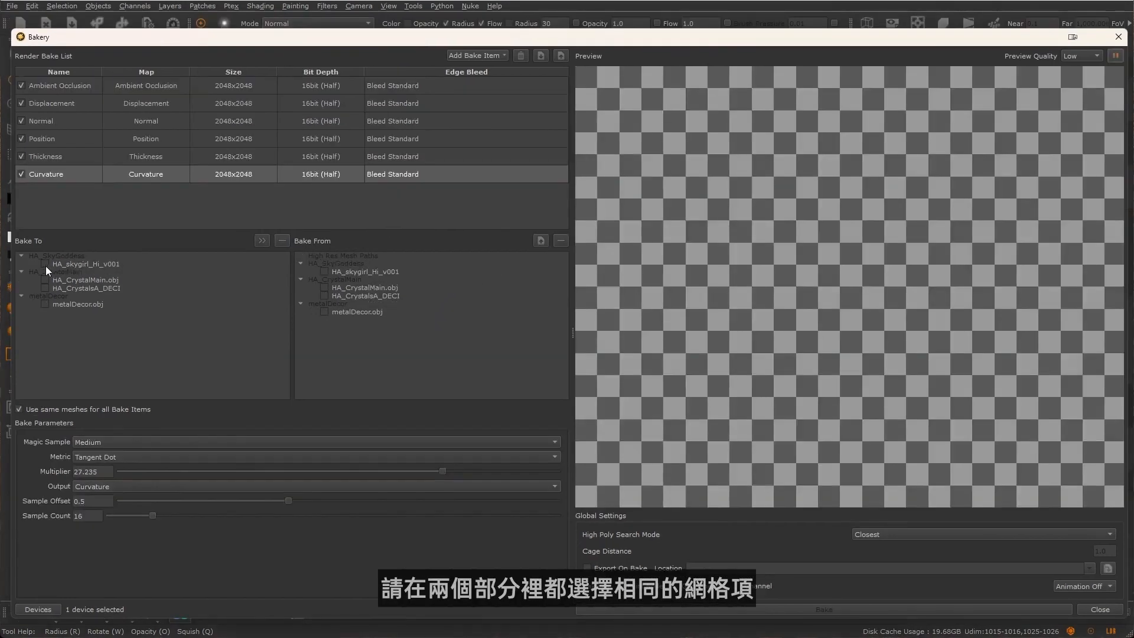
# Use HA_skygirl_Hi_v001 as both the Bake To and Bake From mesh, and lower the Thickness item's Sample Distance
pyautogui.click(45, 266)
pyautogui.click(324, 271)
pyautogui.click(106, 157)
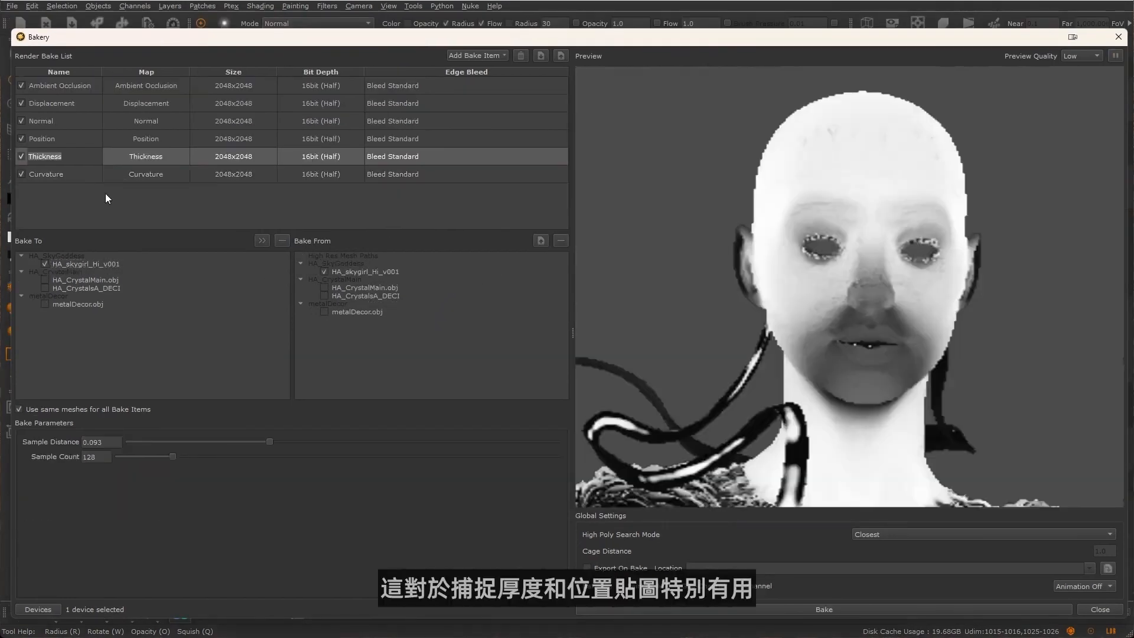
pyautogui.moveTo(262, 444)
pyautogui.mouseDown()
pyautogui.moveTo(279, 444)
pyautogui.moveTo(236, 443)
pyautogui.moveTo(246, 445)
pyautogui.mouseUp()
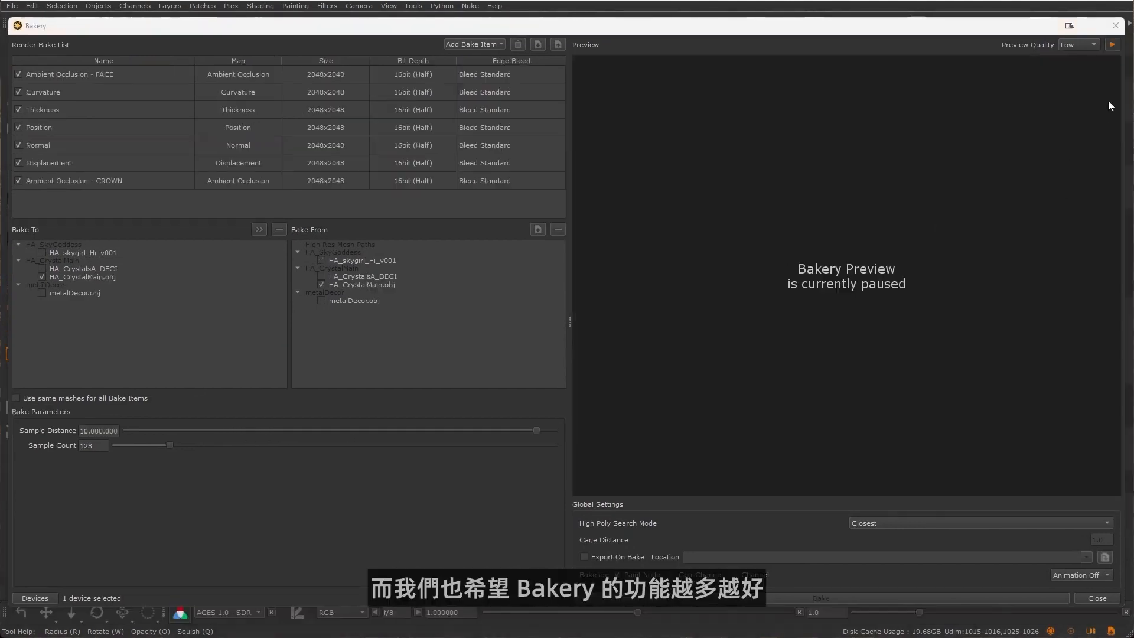
# Resume the paused bakery preview and check the mesh selections of the FACE and CROWN ambient occlusion items
pyautogui.click(1112, 45)
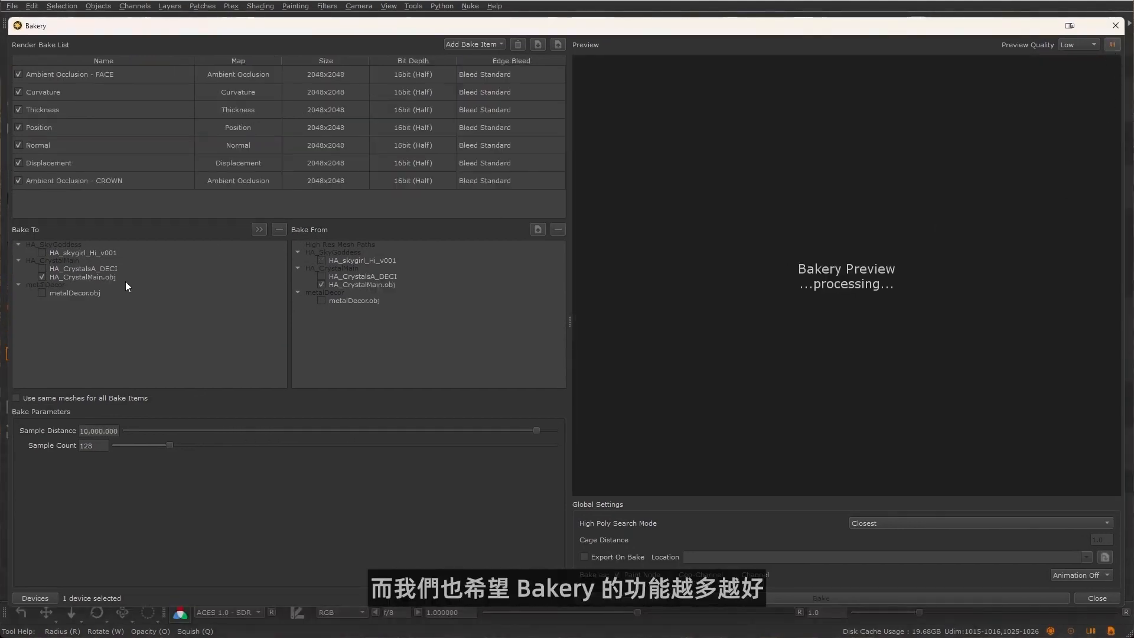
pyautogui.doubleClick(75, 75)
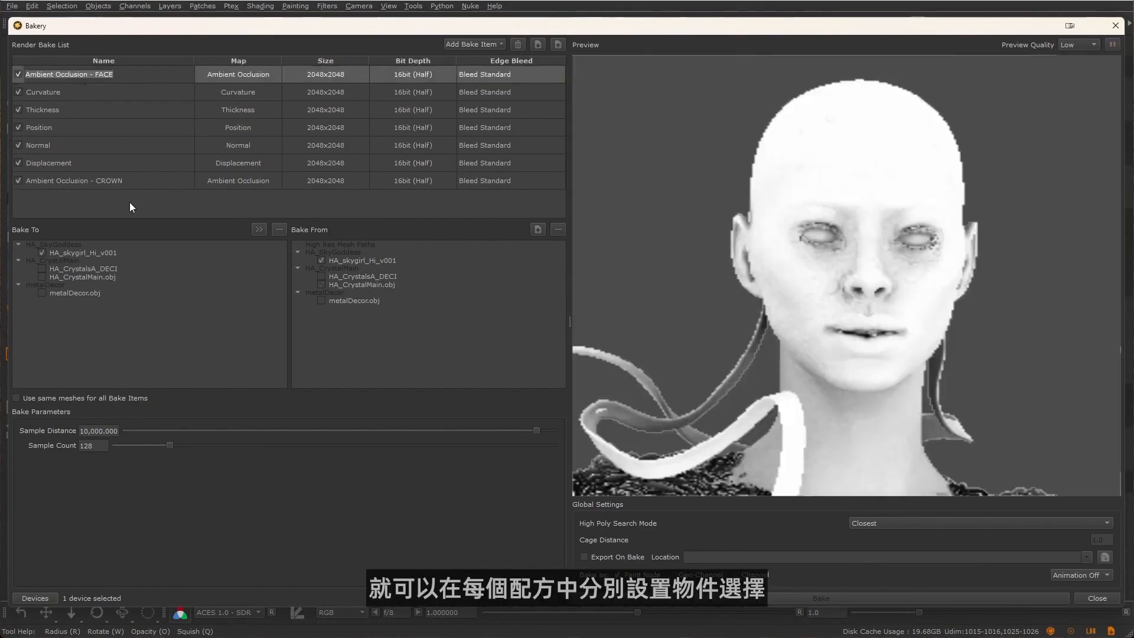
pyautogui.doubleClick(123, 178)
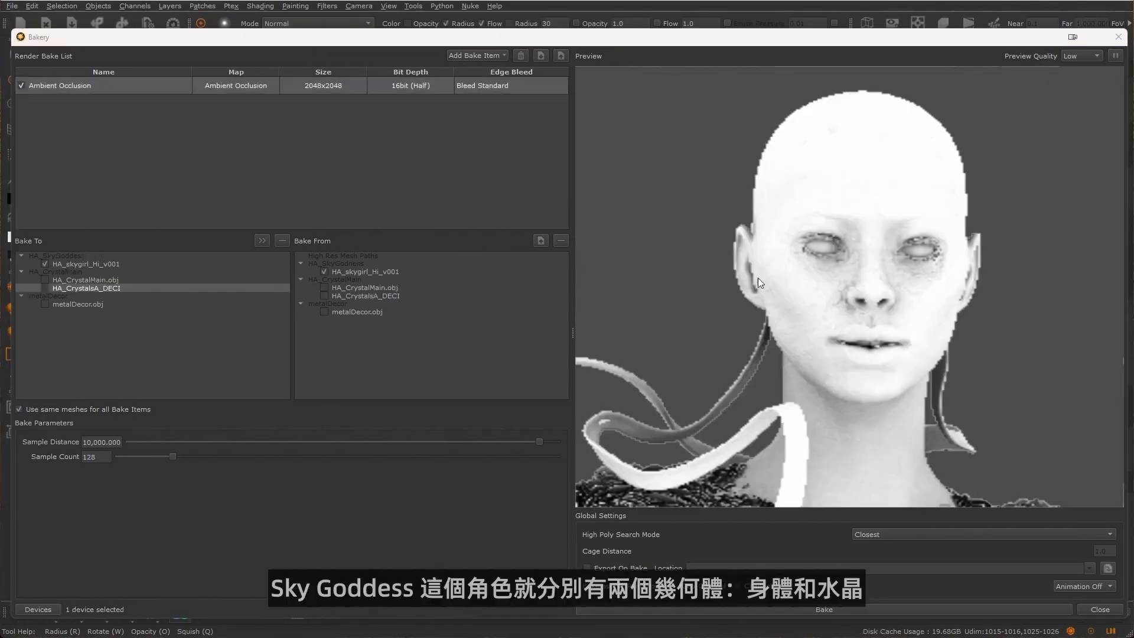
# Include HA_CrystalsA_DECI in the bake meshes and add two Ambient Occlusion bake items to the empty list
pyautogui.click(44, 288)
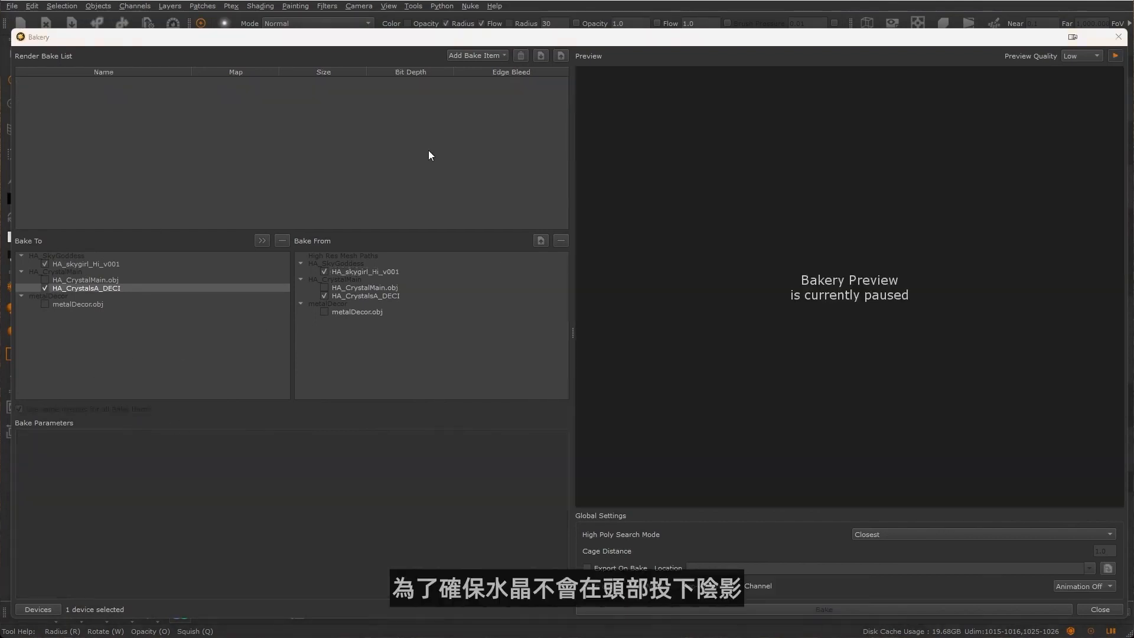
pyautogui.click(474, 55)
pyautogui.click(476, 67)
pyautogui.click(474, 55)
pyautogui.click(476, 67)
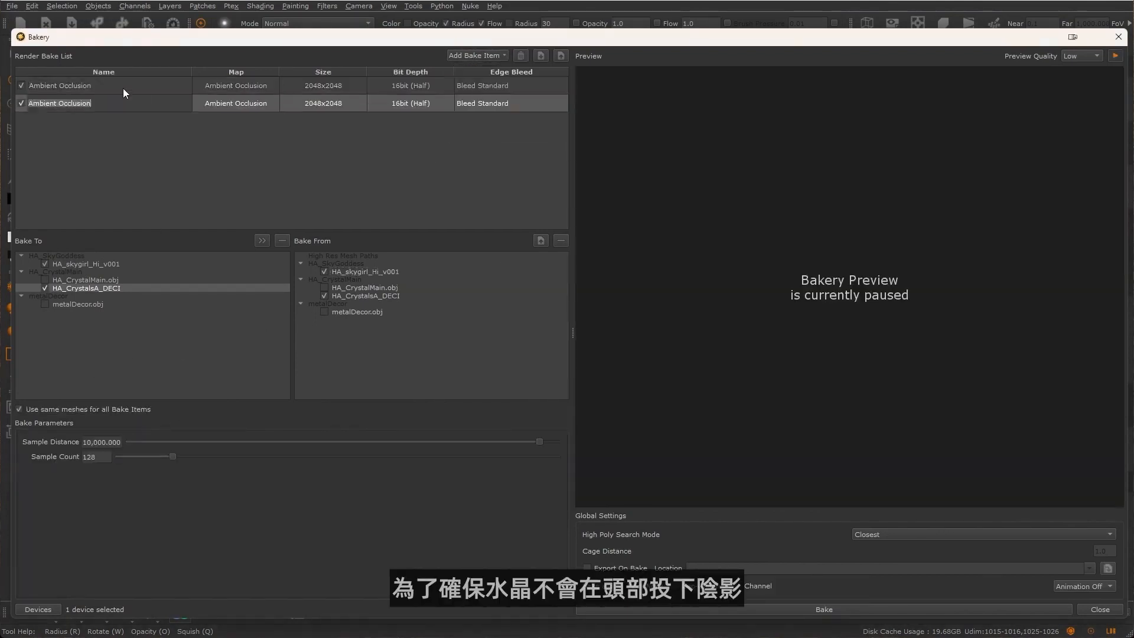
# Rename the two bake items as Ambient Occlusion - BODY and Ambient Occlusion - CRYSTALS
pyautogui.doubleClick(129, 90)
pyautogui.write('- BODY')
pyautogui.press('Return')
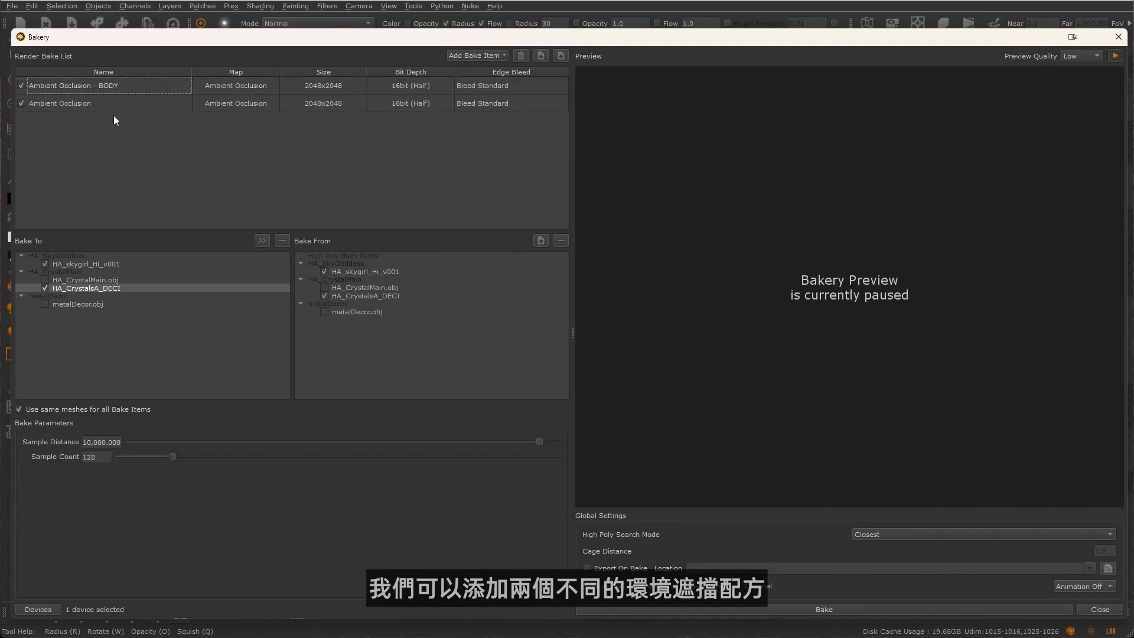
pyautogui.doubleClick(118, 103)
pyautogui.click(119, 103)
pyautogui.write('- CRYSTALS')
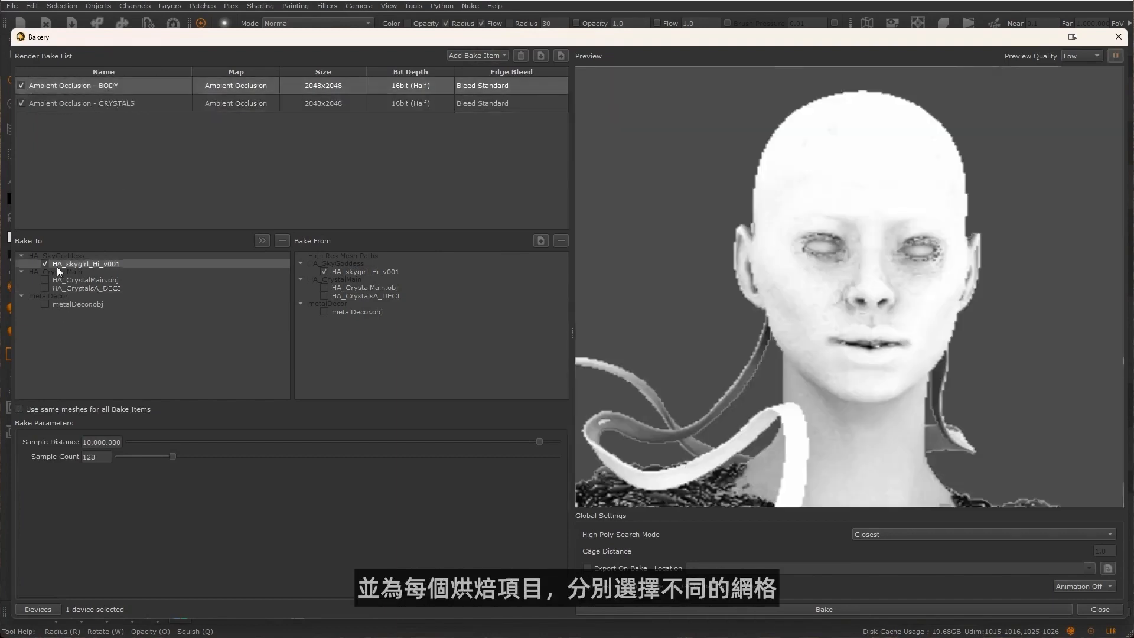
# Turn off using the same meshes for all bake items and compare the mesh selections of the BODY and CRYSTALS items
pyautogui.click(152, 104)
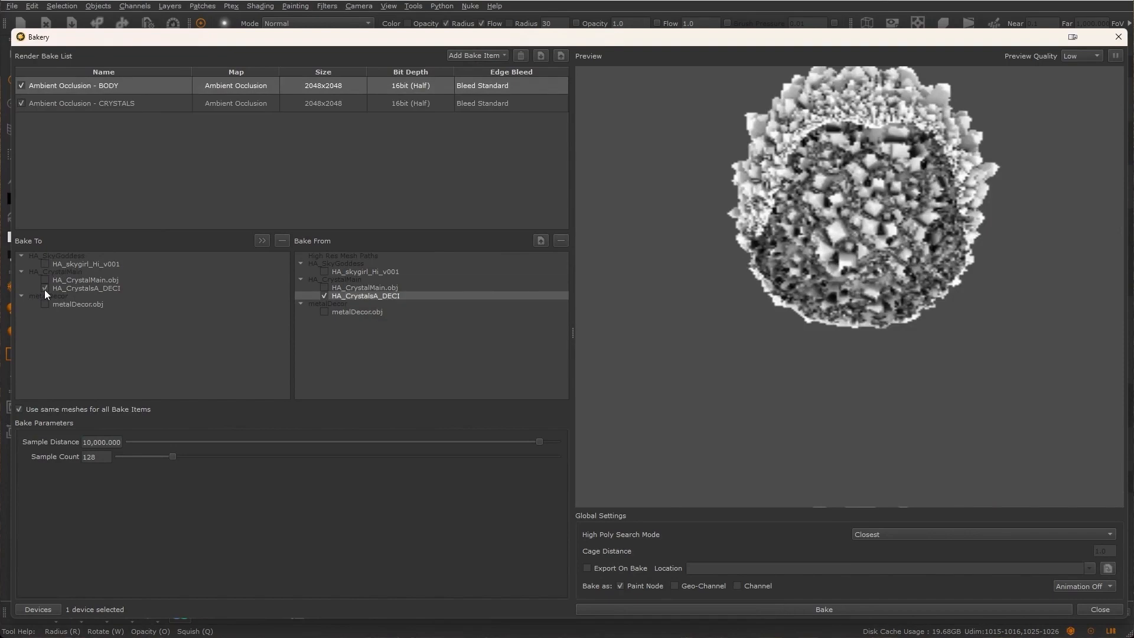
pyautogui.click(106, 102)
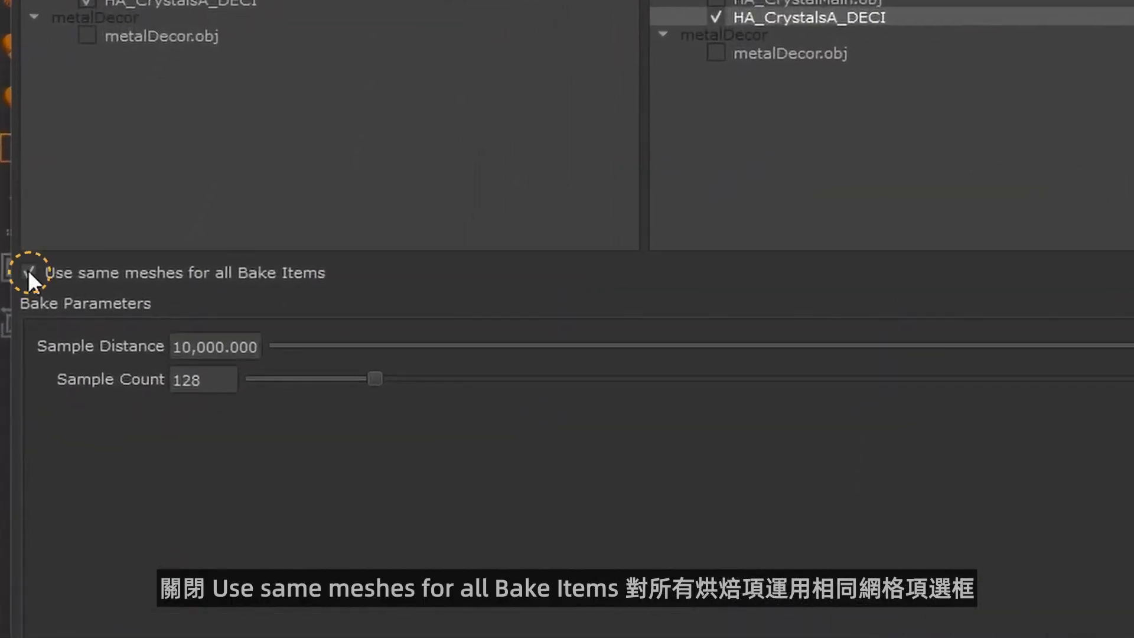
pyautogui.click(27, 270)
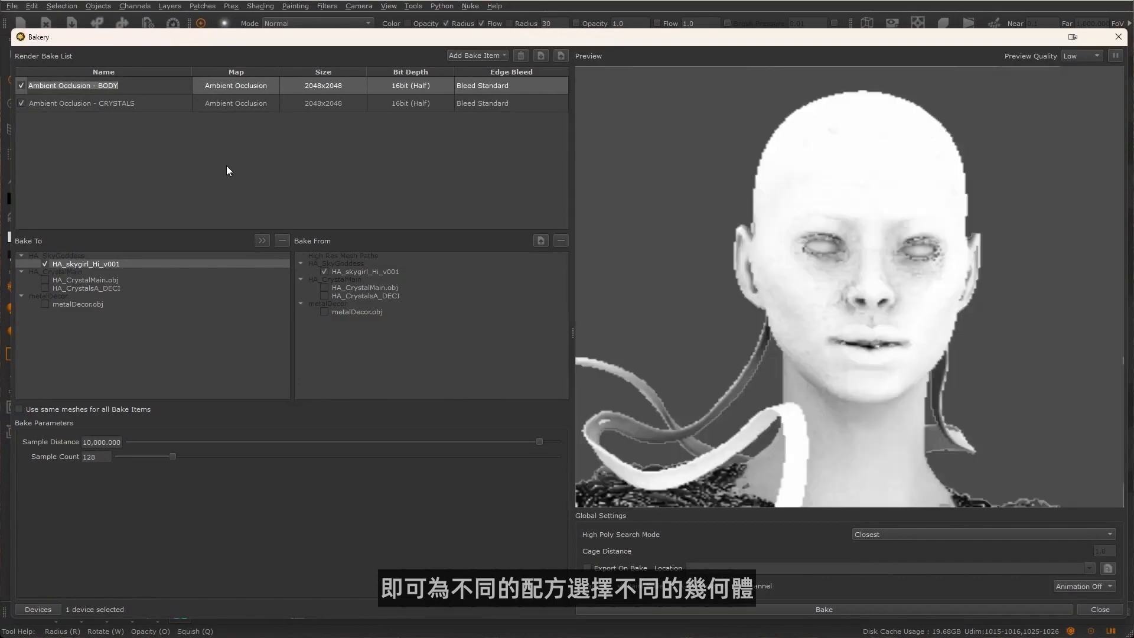
pyautogui.click(155, 104)
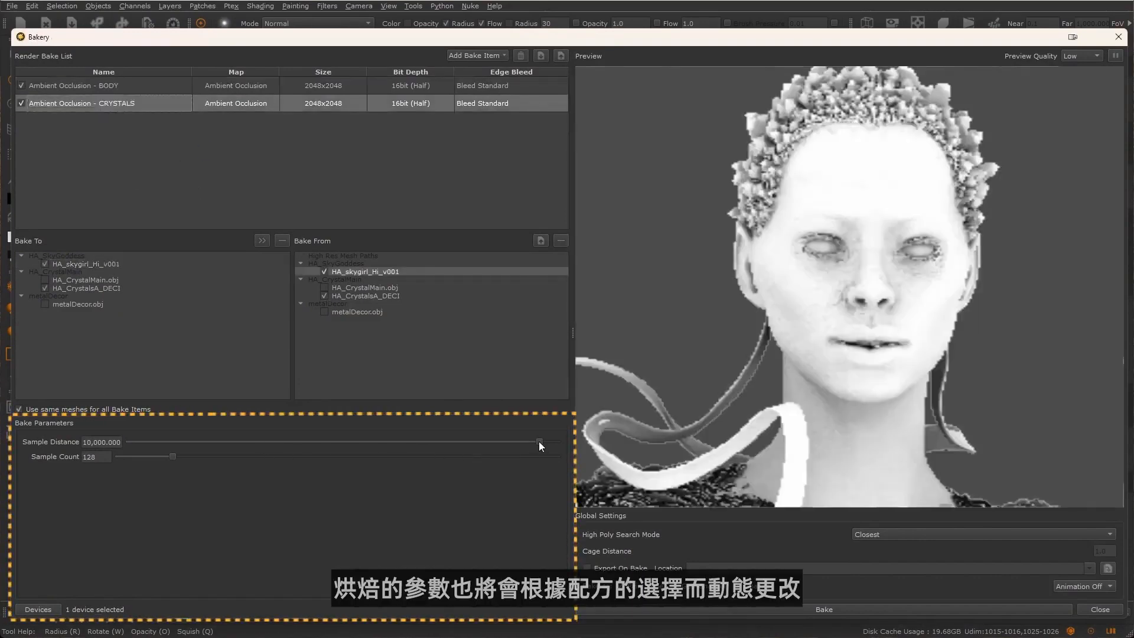
# Lower the Sample Distance of the Ambient Occlusion - CRYSTALS bake item
pyautogui.moveTo(538, 442); pyautogui.dragTo(236, 466)
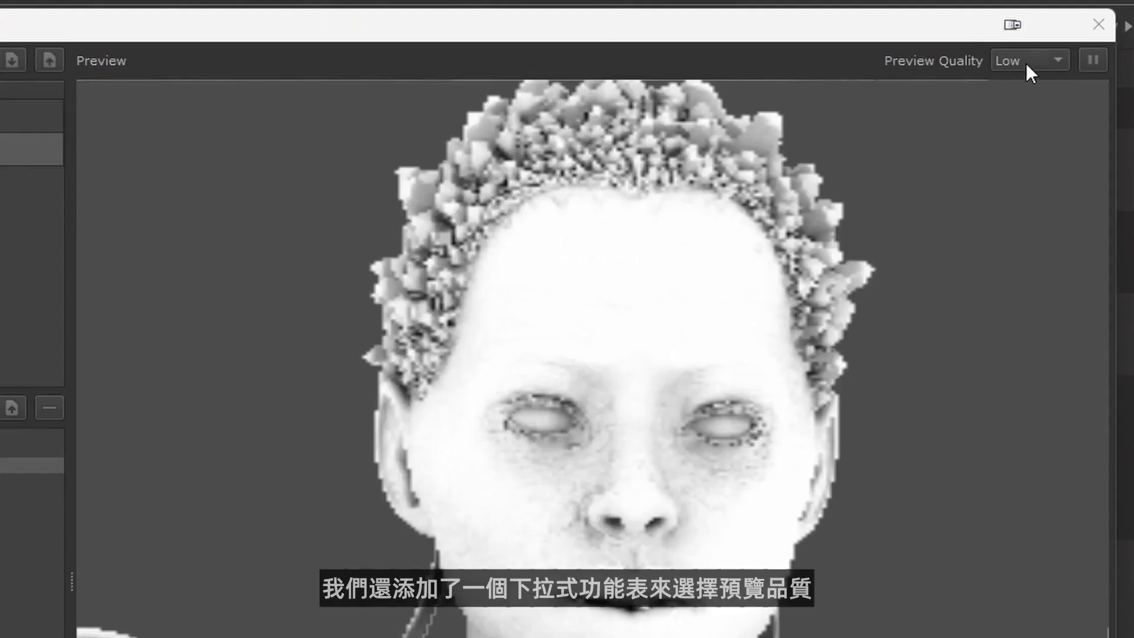
# Review the preview quality options, keep the quality at Low, and pause the bake preview
pyautogui.click(1026, 63)
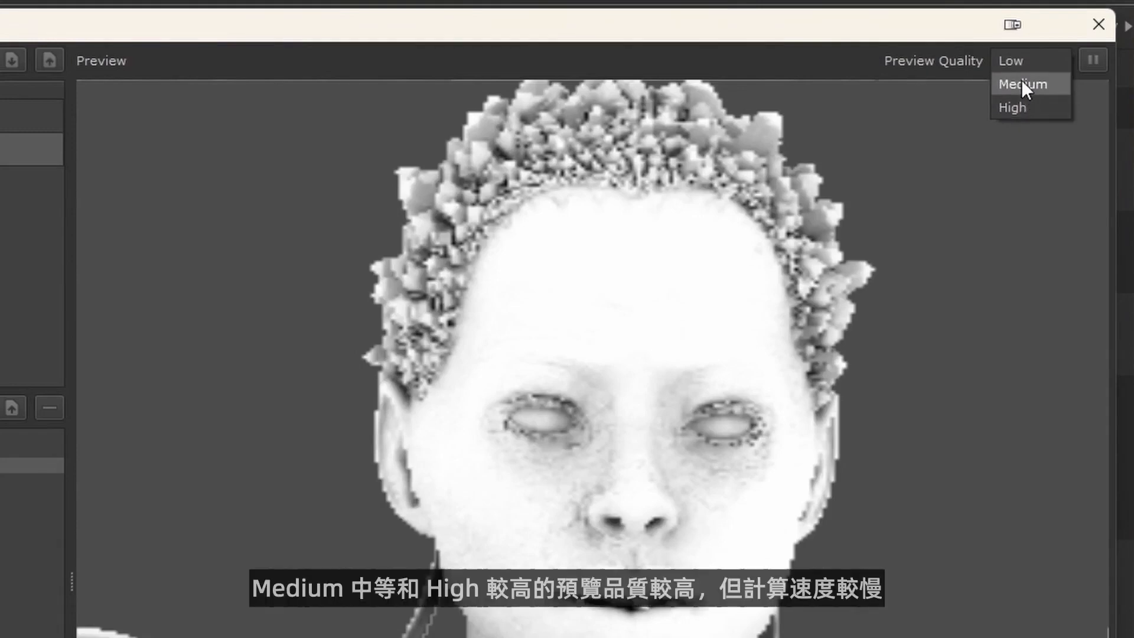
pyautogui.click(1019, 62)
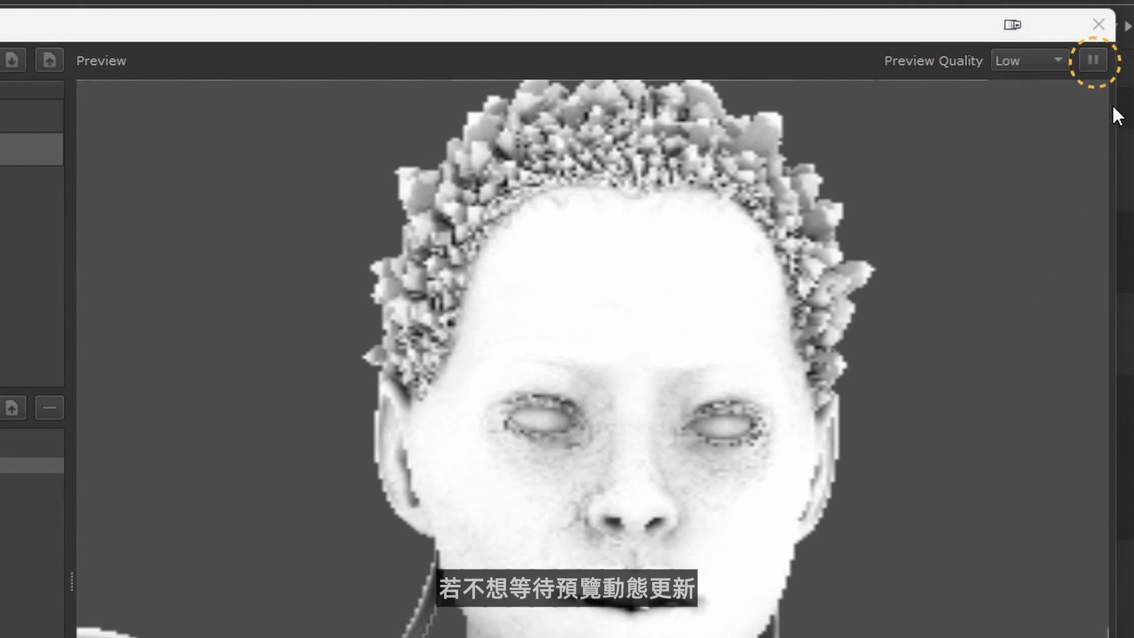
pyautogui.click(1091, 59)
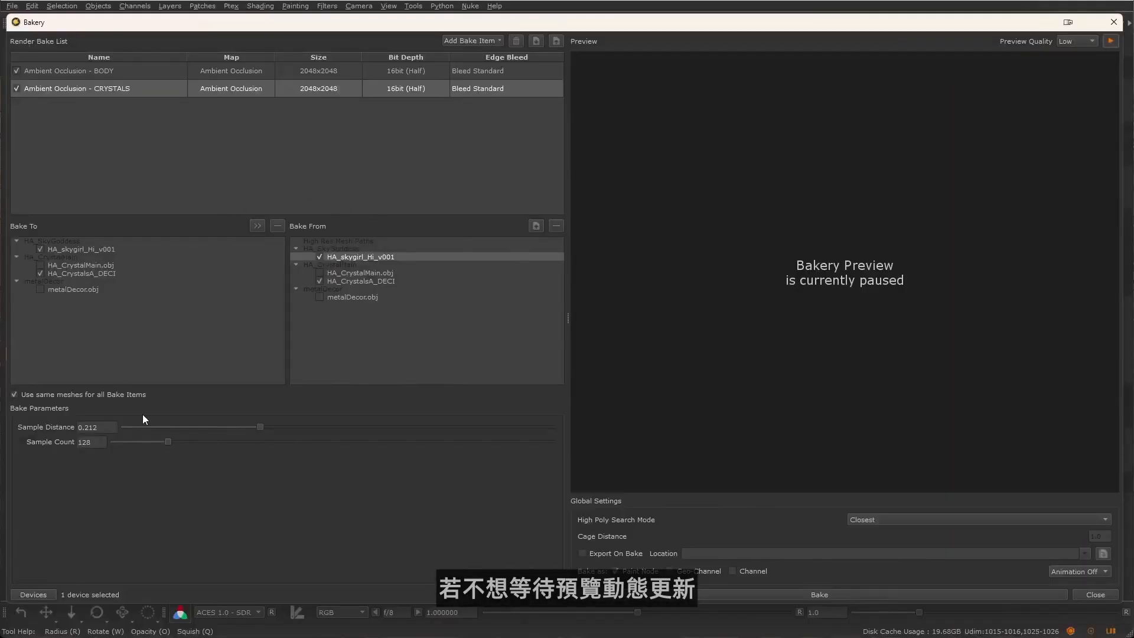
# Increase the Sample Distance of the Ambient Occlusion - CRYSTALS bake item while the preview is paused, and resume the preview
pyautogui.moveTo(260, 426); pyautogui.dragTo(267, 425)
pyautogui.moveTo(370, 430); pyautogui.dragTo(390, 430)
pyautogui.click(1111, 41)
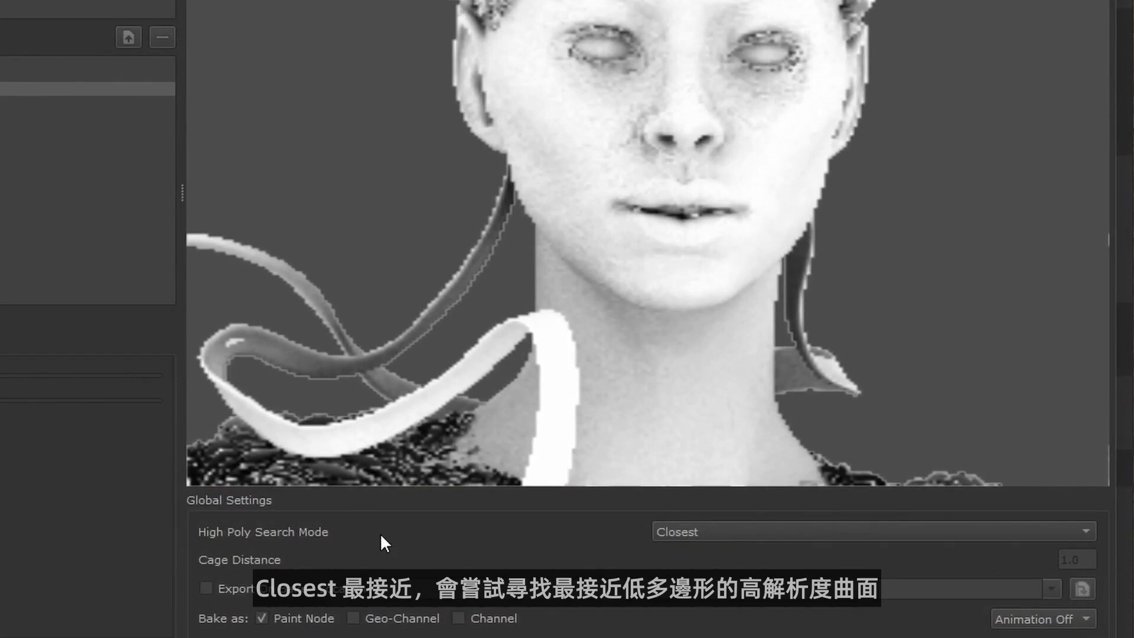
# Set the High Poly Search Mode to Cage with a Cage Distance of .1
pyautogui.click(704, 532)
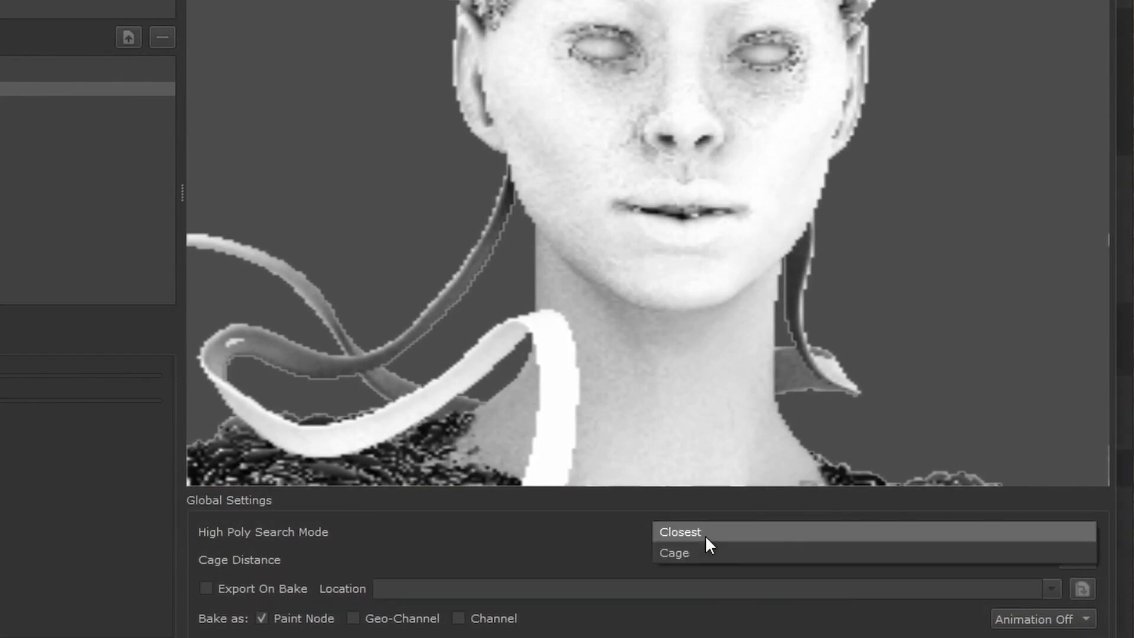
pyautogui.click(715, 556)
pyautogui.doubleClick(1075, 559)
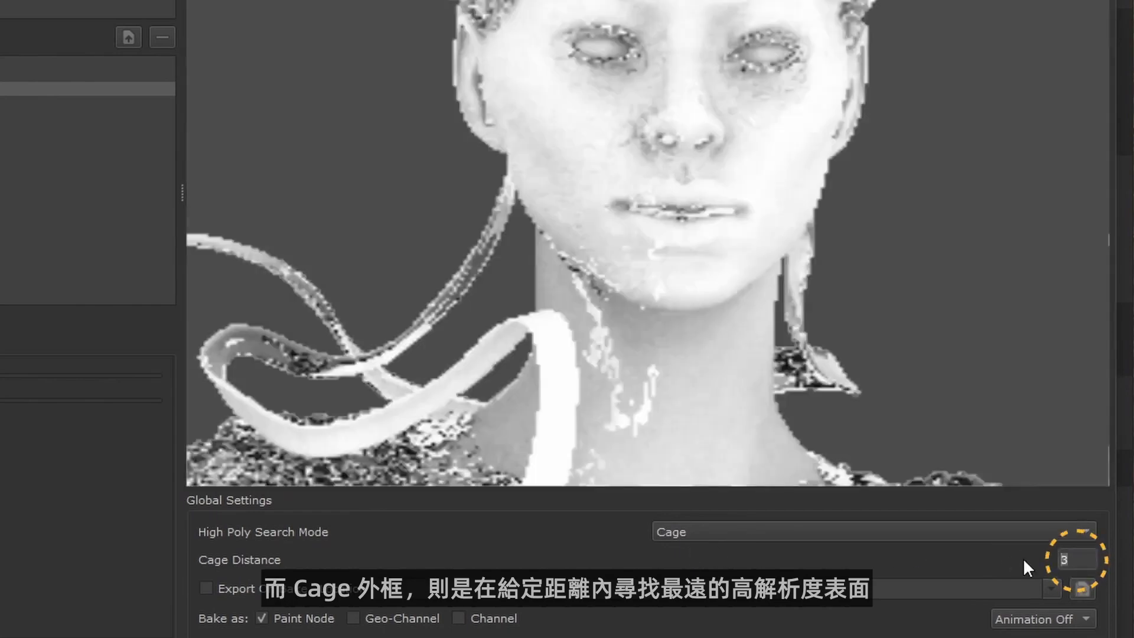
pyautogui.write('.1')
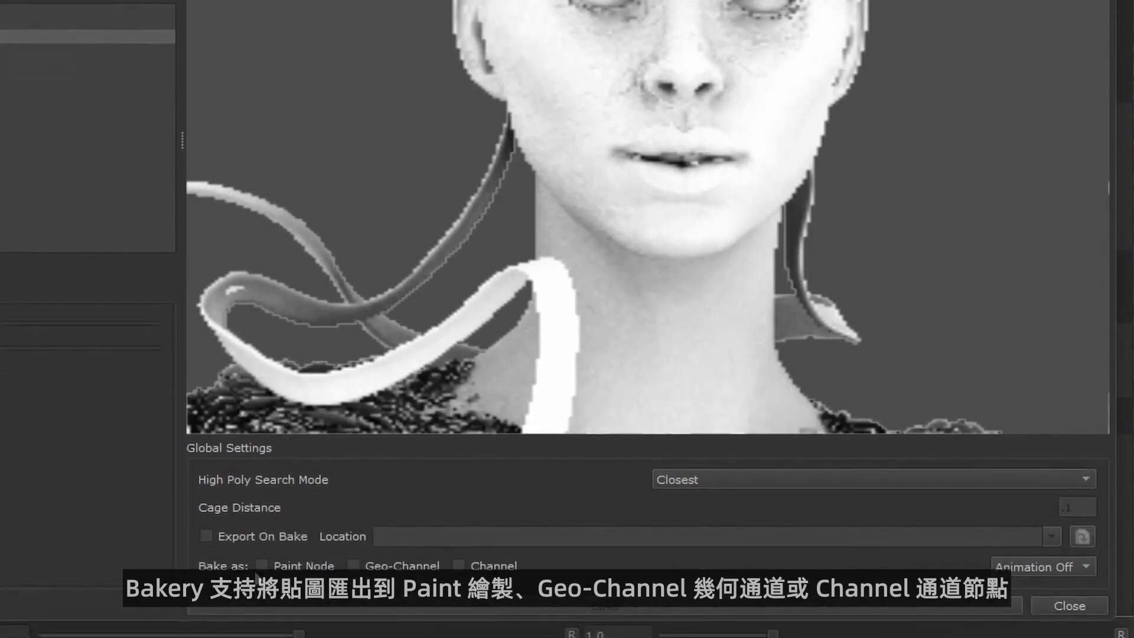
# Choose Paint Node, Geo-Channel and Channel together as the bake output types
pyautogui.click(262, 618)
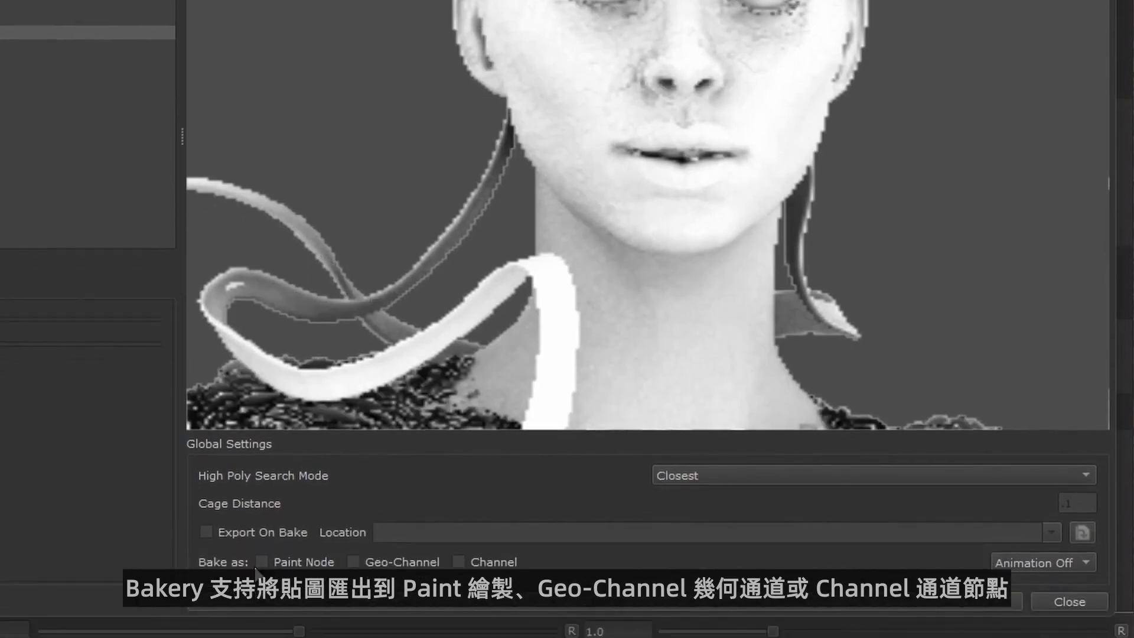
pyautogui.click(285, 565)
pyautogui.click(368, 566)
# Switch the bake animation setting to Animation All and back to Animation Off
pyautogui.click(1026, 562)
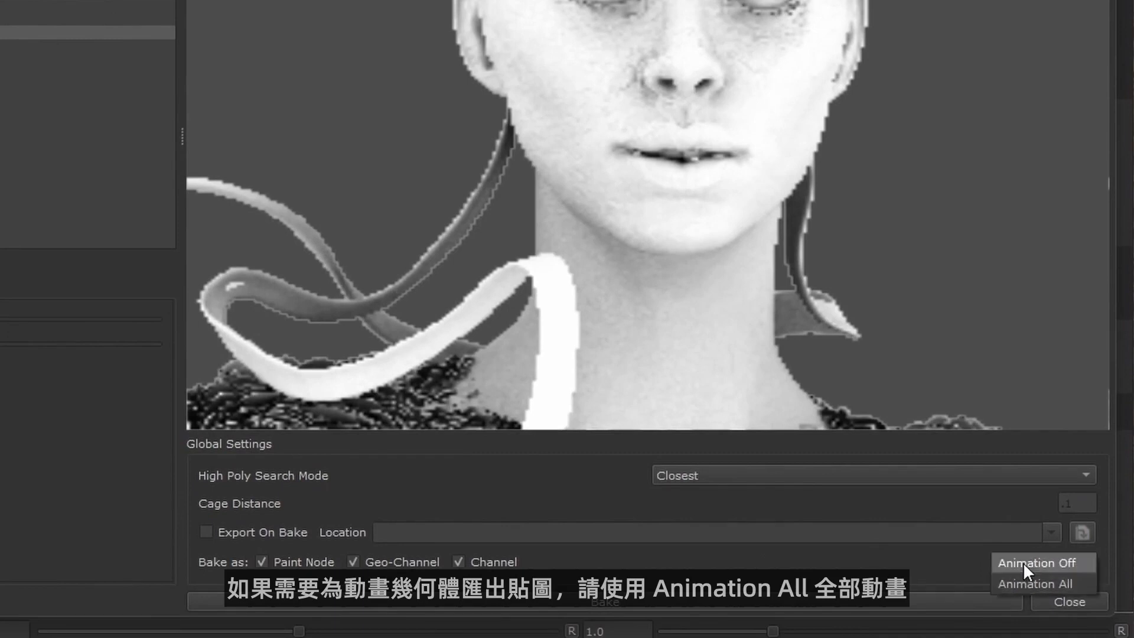
pyautogui.click(1038, 588)
pyautogui.click(1024, 564)
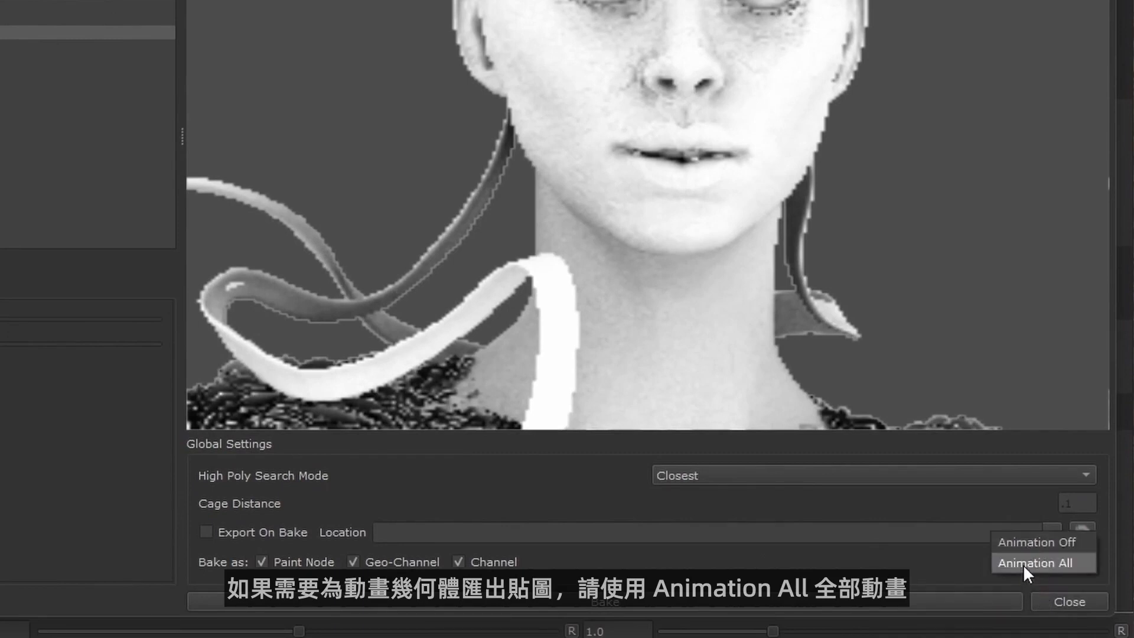
pyautogui.click(1024, 549)
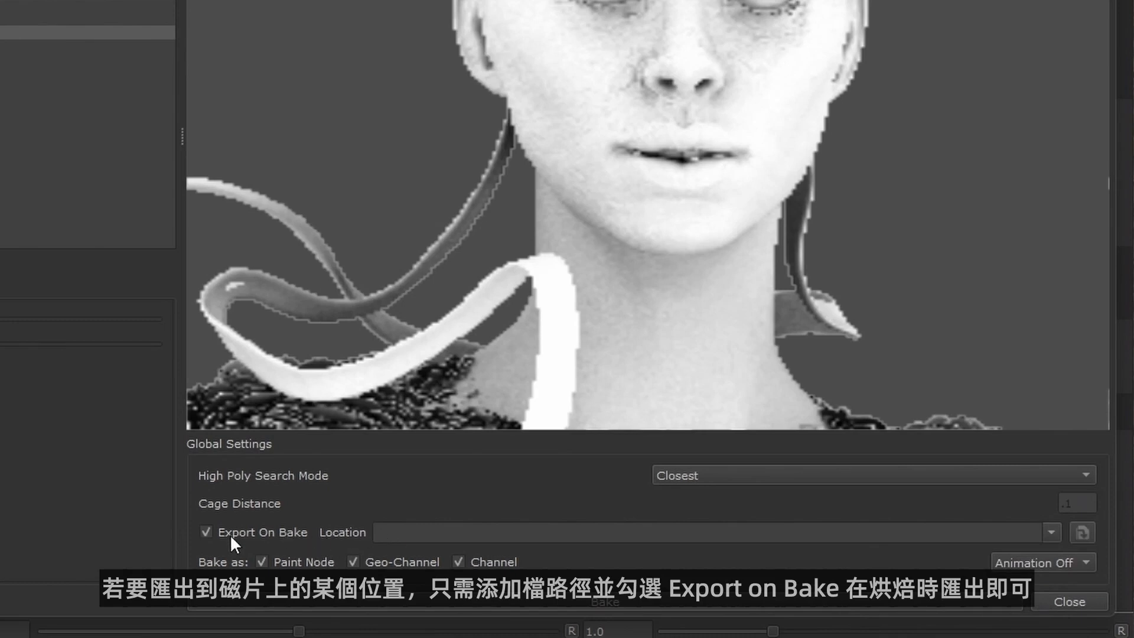
# Enable Export On Bake with the export location C:/Path/To/File/$NAME.$UDIM.exr
pyautogui.click(428, 534)
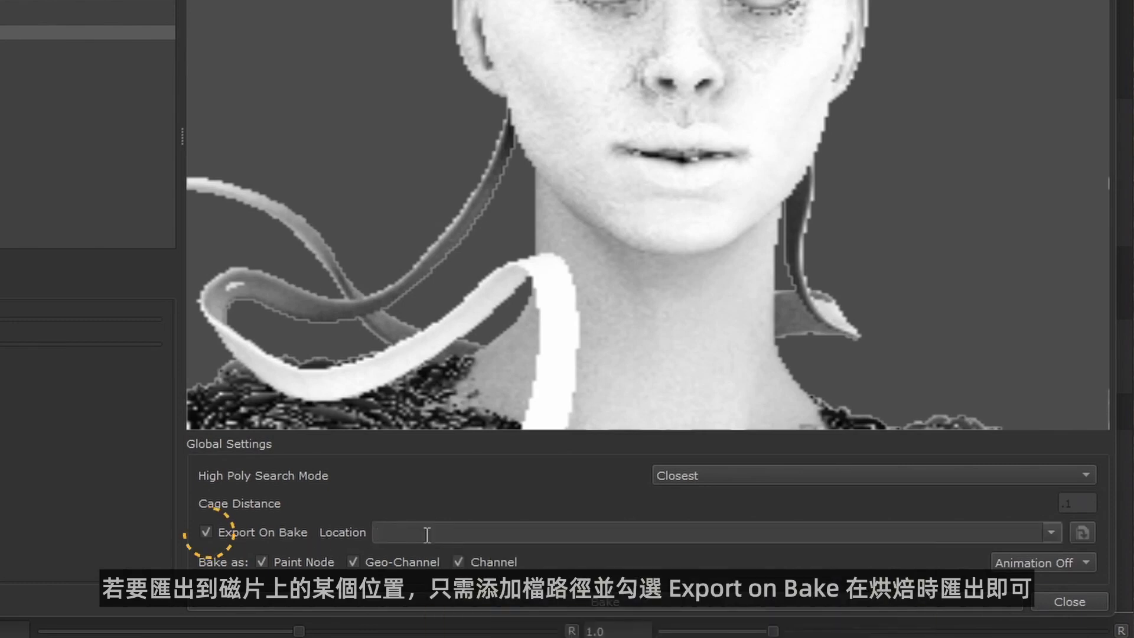
pyautogui.write('C:/Path/To/File/$NAME.$UDIM.exr')
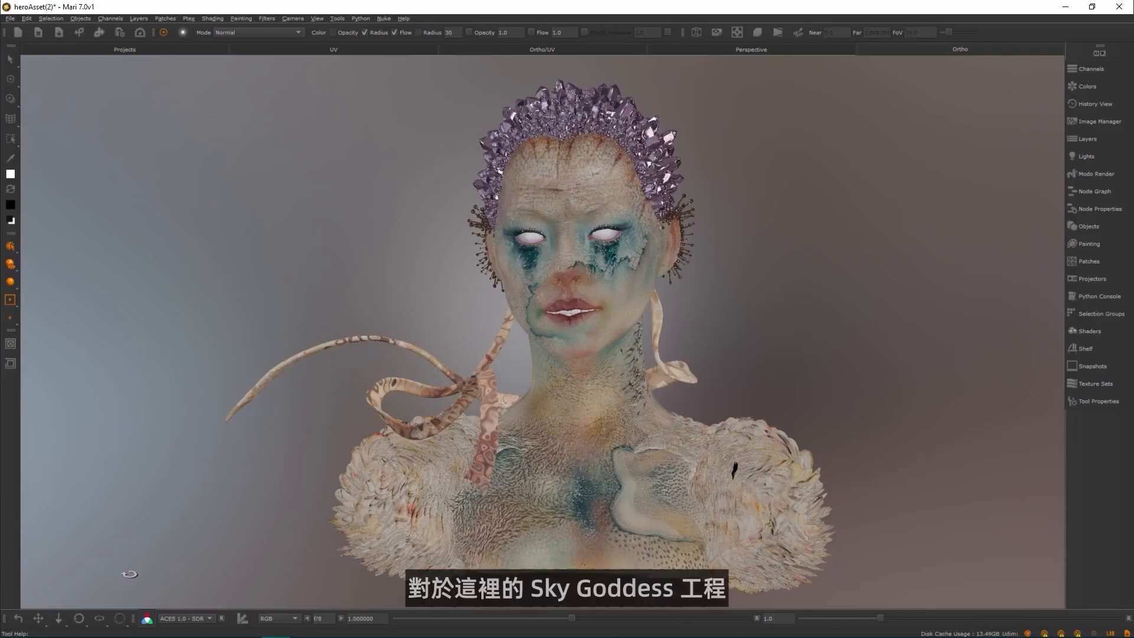
# Open the Bakery for the heroAsset project and add Ambient Occlusion, Normal and Curvature bake items
pyautogui.click(143, 32)
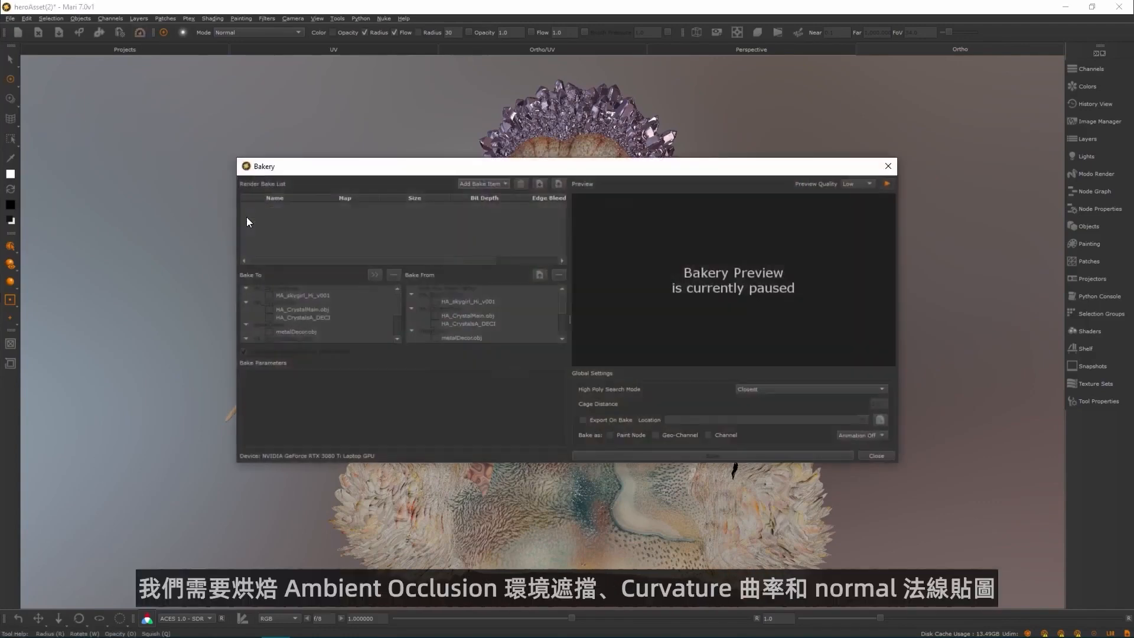
pyautogui.click(488, 184)
pyautogui.click(490, 194)
pyautogui.click(490, 184)
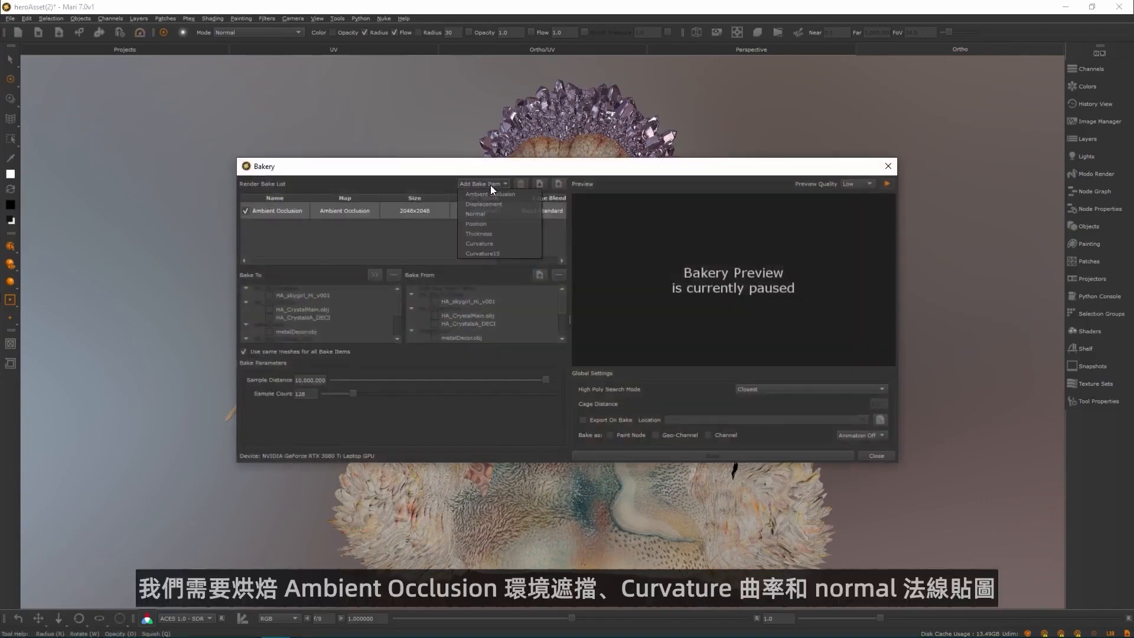
pyautogui.click(494, 213)
pyautogui.click(488, 184)
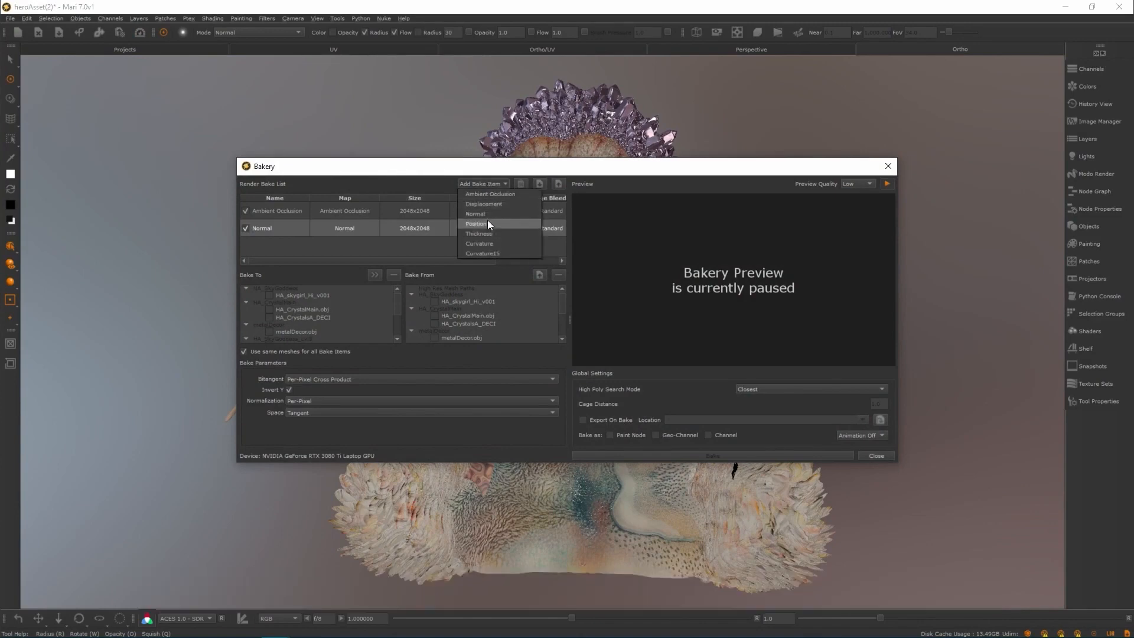
pyautogui.click(488, 242)
# Turn off using the same meshes for all bake items and load HA_SkyGoddess_Decimated.obj as a Bake From mesh for the Normal item
pyautogui.click(311, 215)
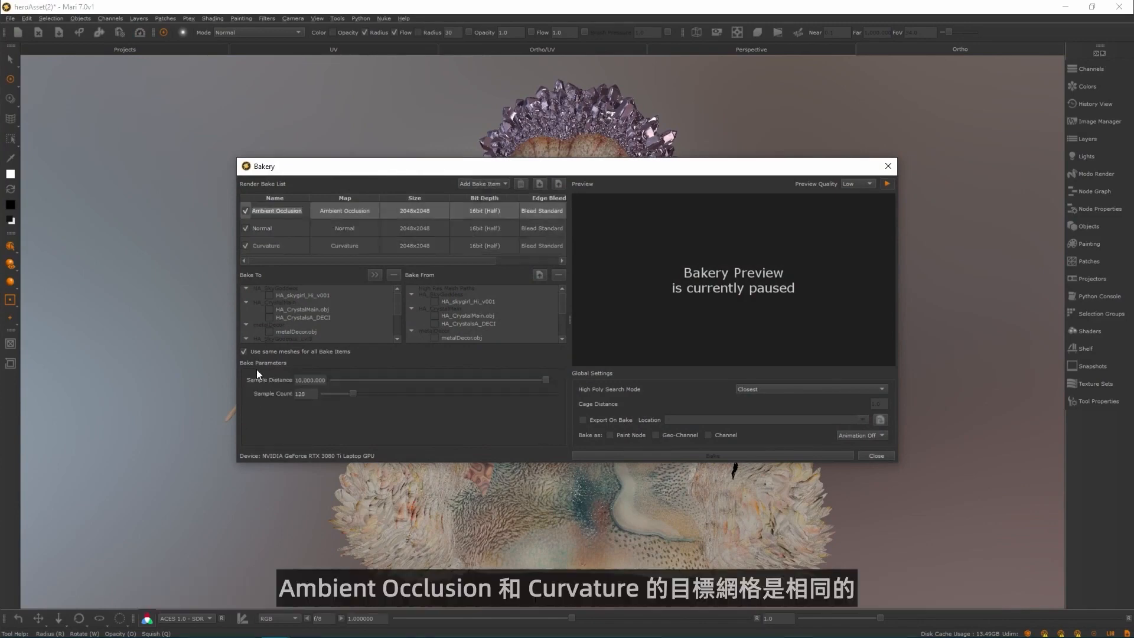
pyautogui.click(243, 351)
pyautogui.doubleClick(263, 228)
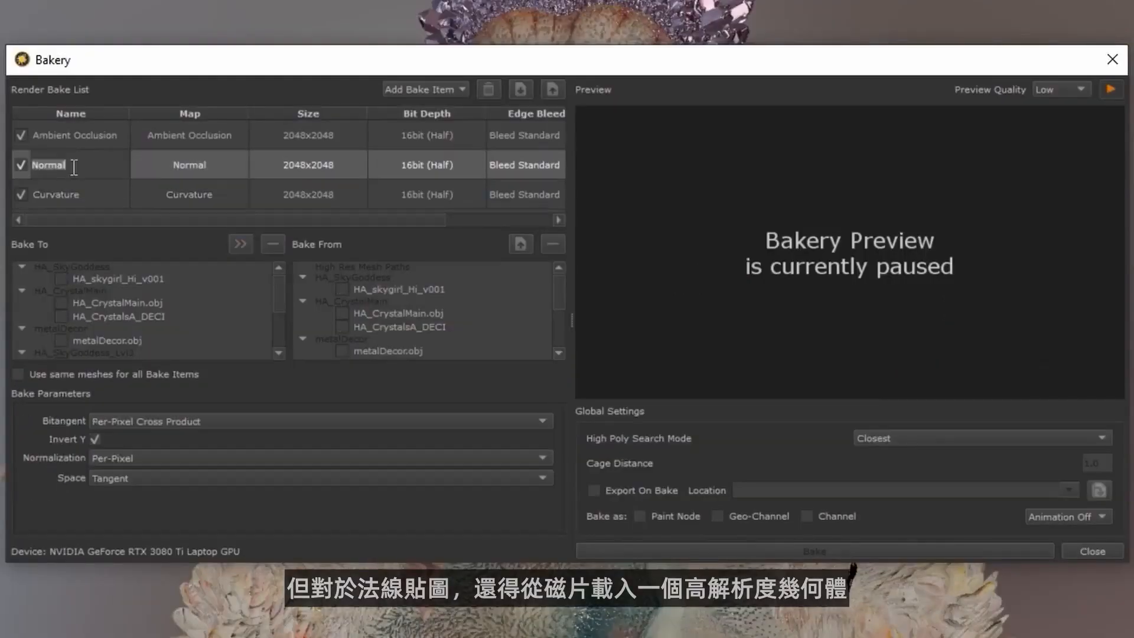
pyautogui.click(528, 240)
pyautogui.tripleClick(500, 171)
pyautogui.hotkey('ctrl', 'v')
pyautogui.press('Return')
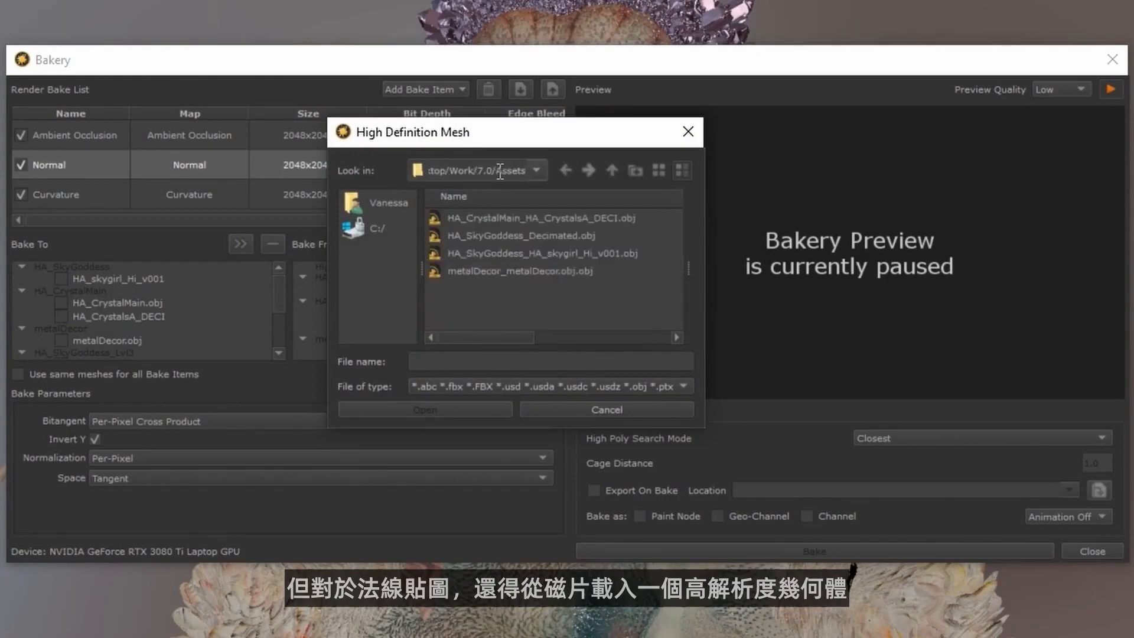
pyautogui.click(539, 234)
pyautogui.doubleClick(538, 234)
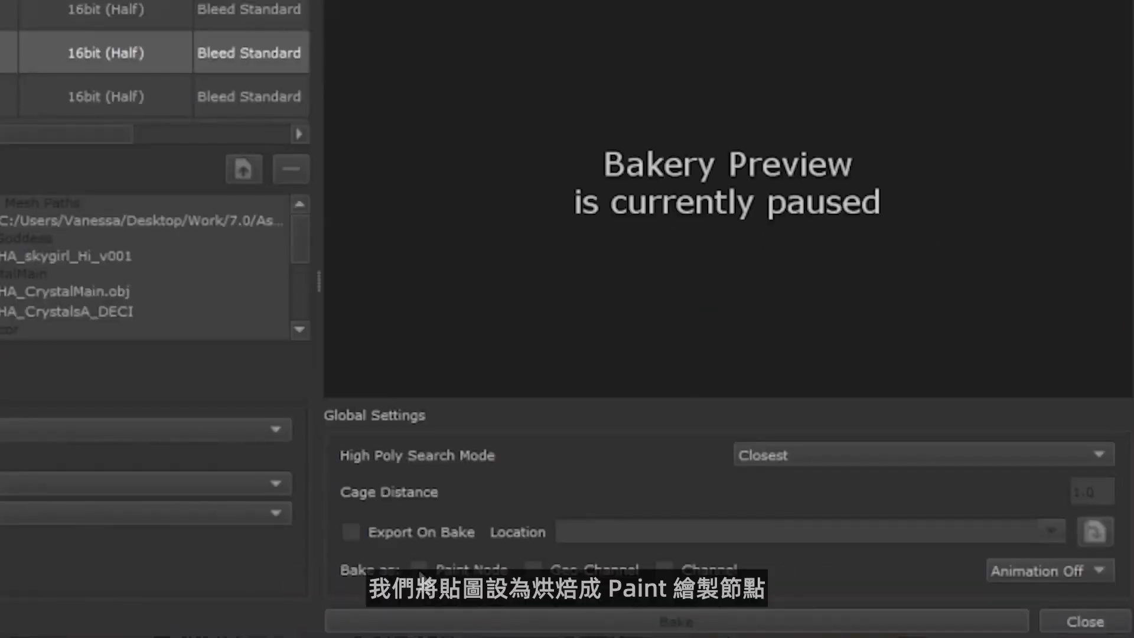
# Set the maps to bake as Paint Node and start the bake
pyautogui.click(418, 569)
pyautogui.click(451, 623)
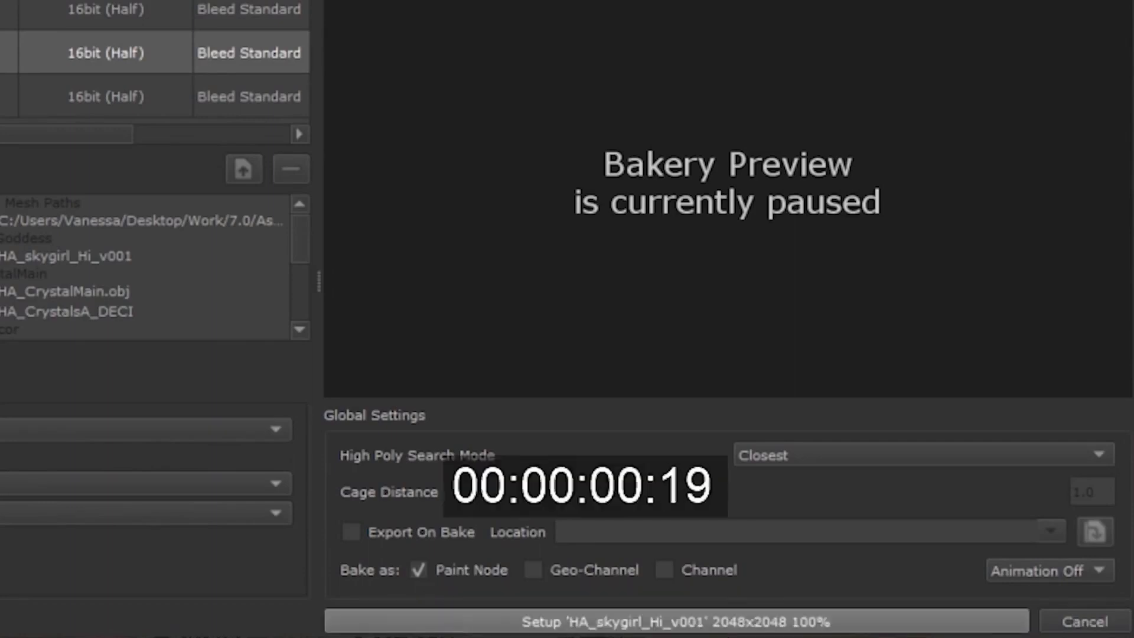